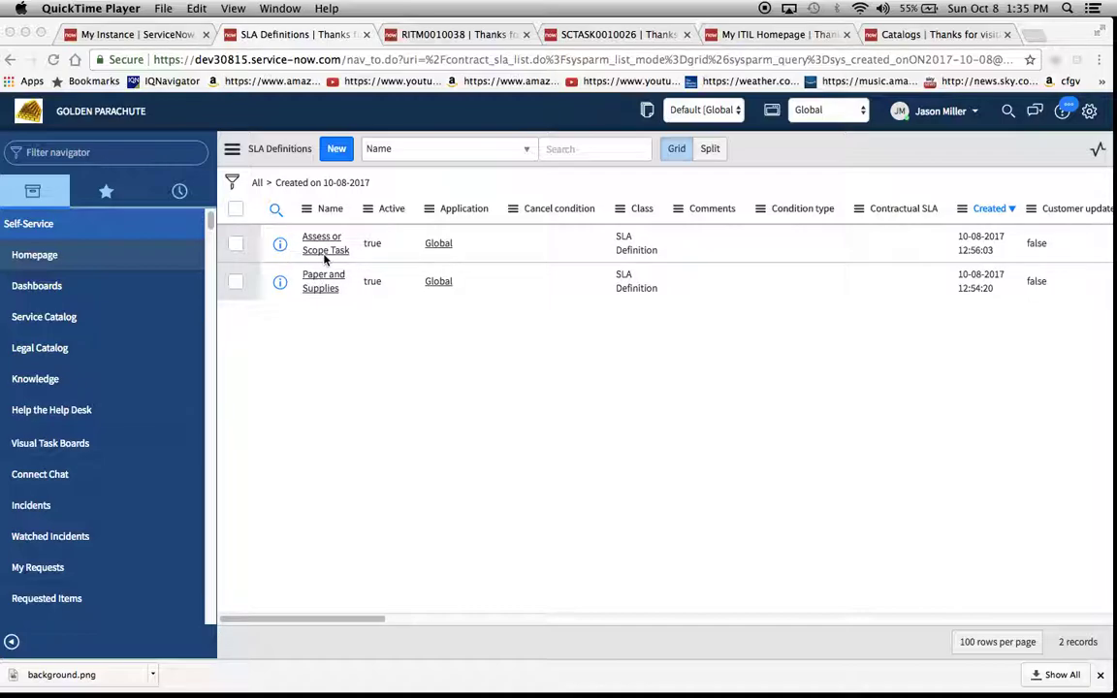
Open the Paper and Supplies SLA definition and review its stop and start conditions
click(351, 341)
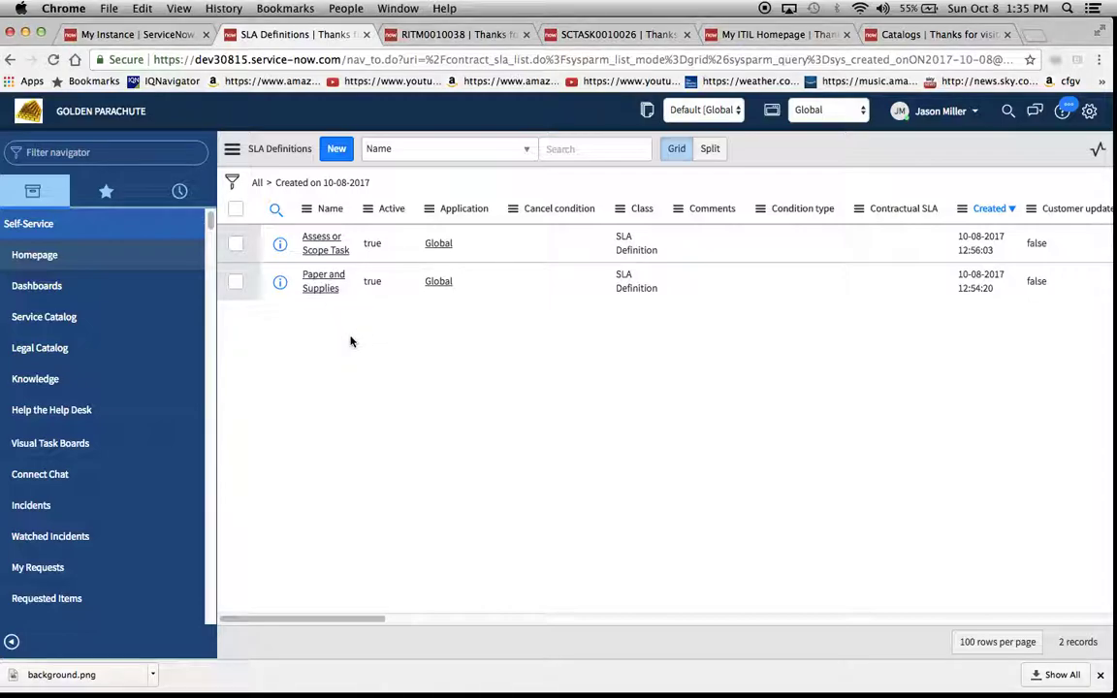
click(317, 281)
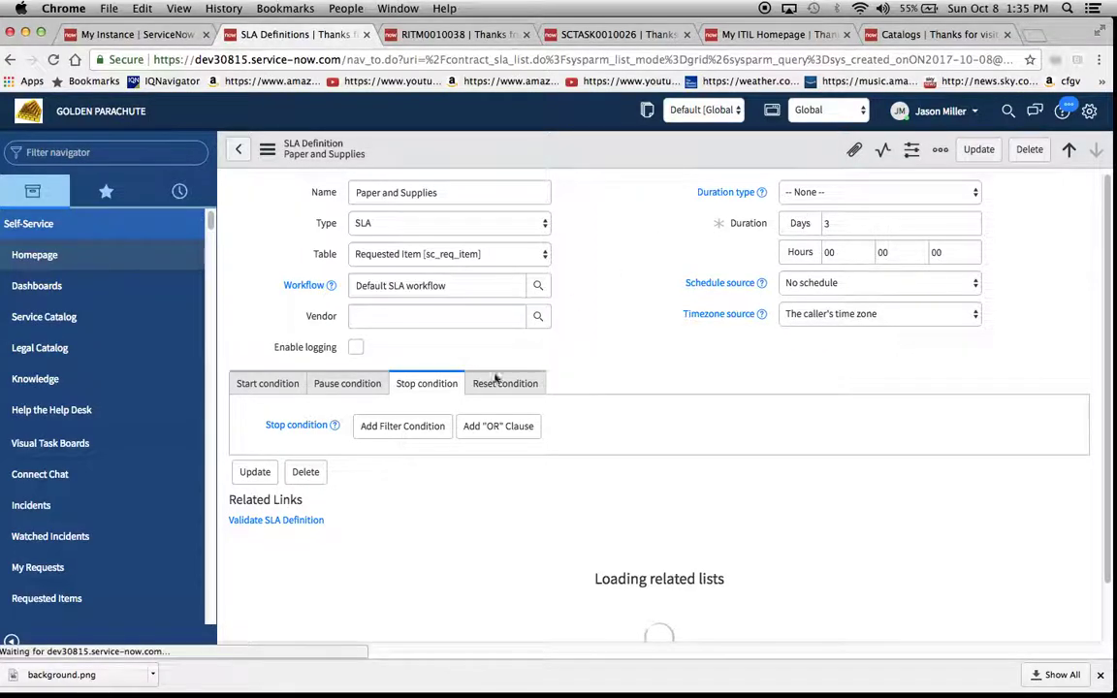
scroll(413, 432, down, 2)
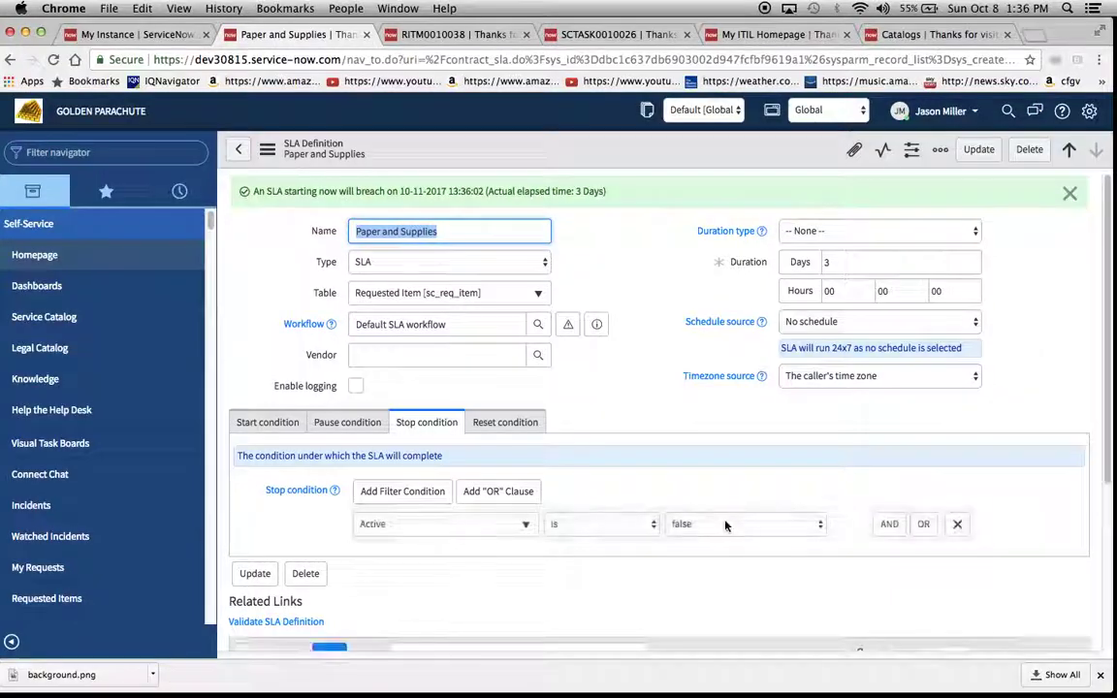
click(253, 423)
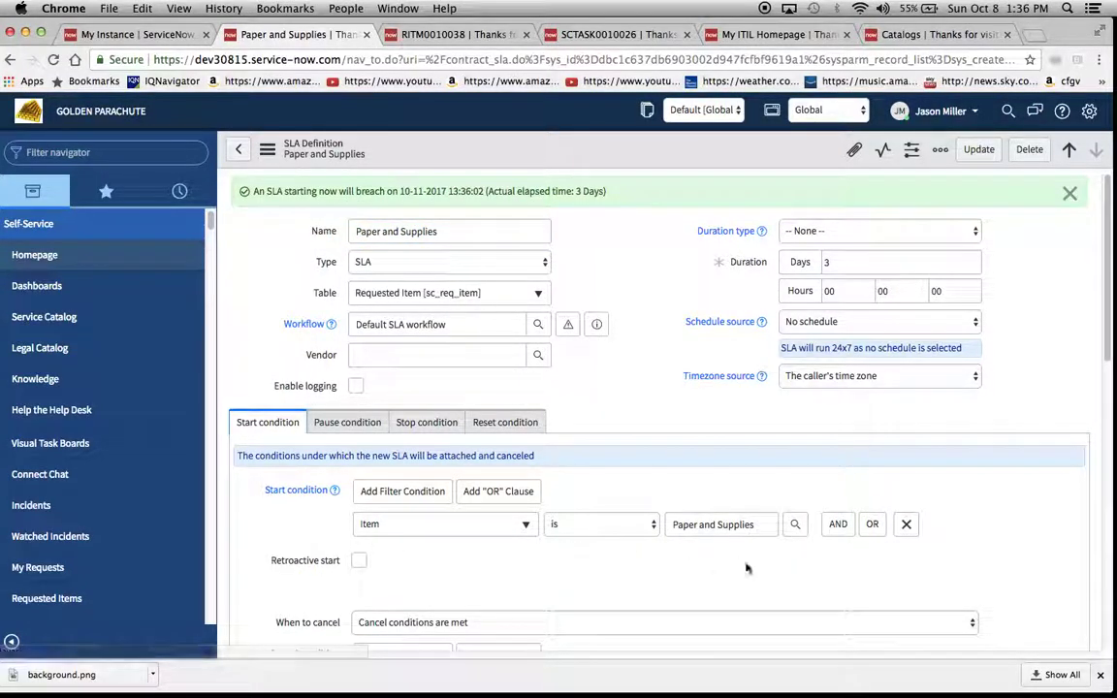
Go to the Assess or Scope Task SLA definition and review its start condition, available operators and stop condition
click(1071, 152)
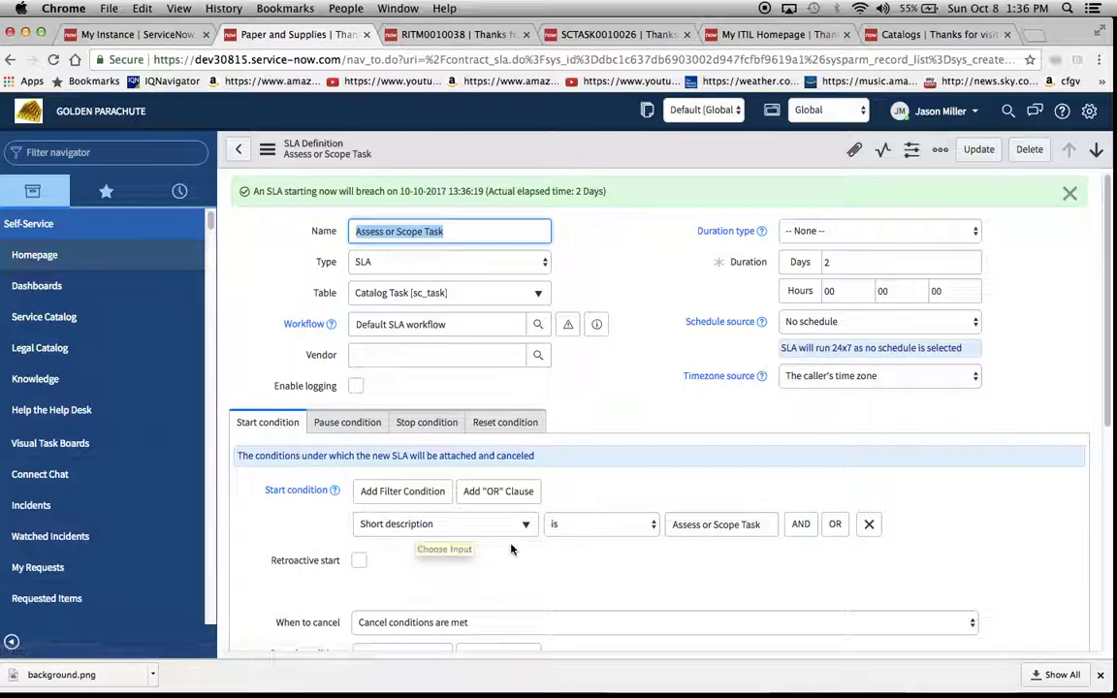
click(651, 530)
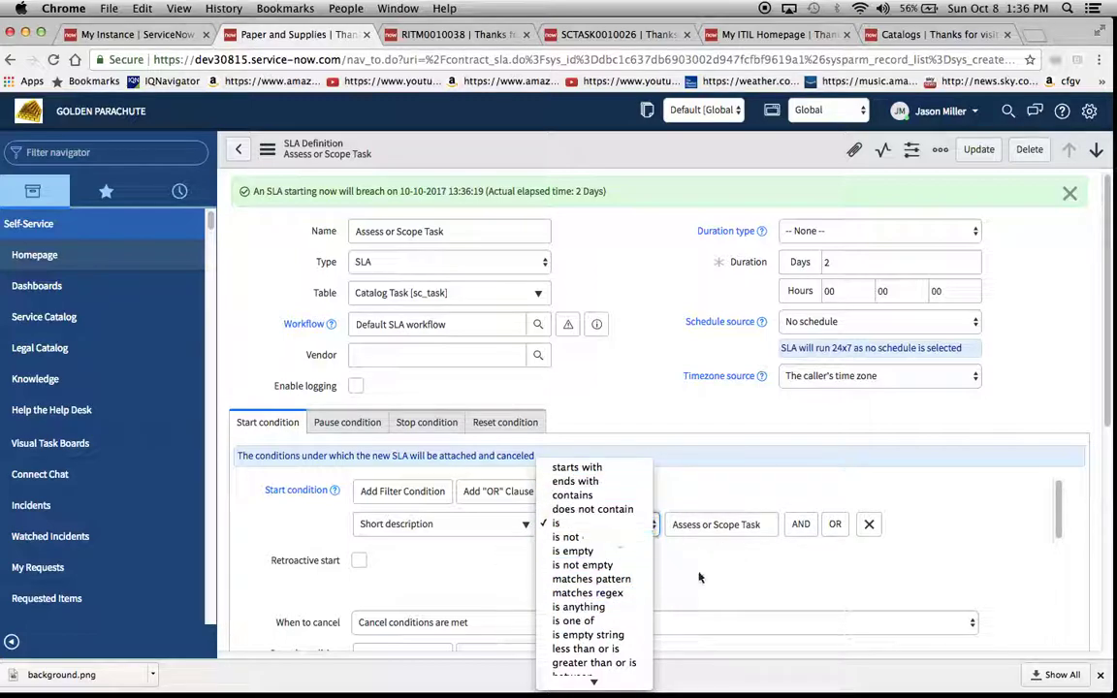
click(748, 603)
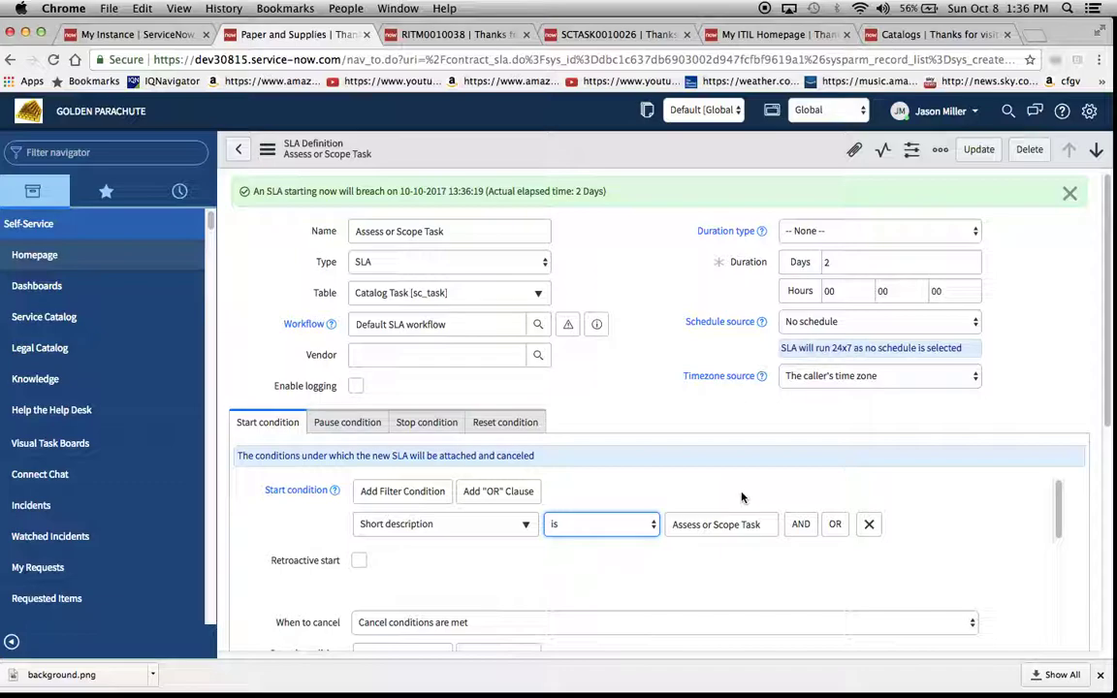
scroll(663, 519, down, 3)
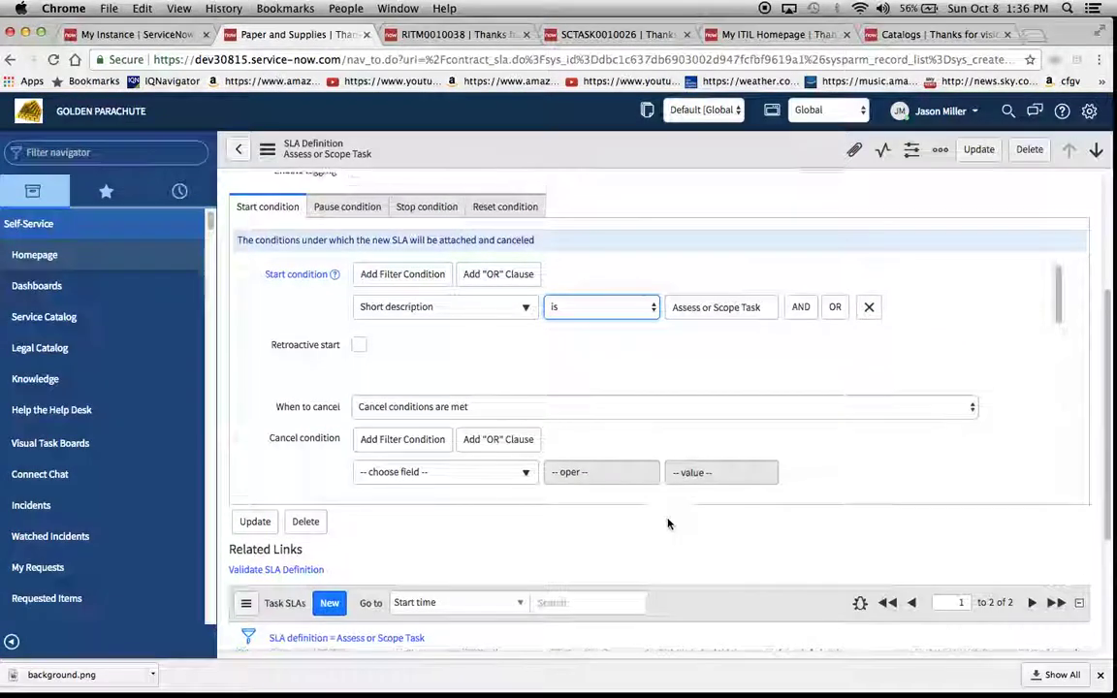
scroll(667, 524, up, 3)
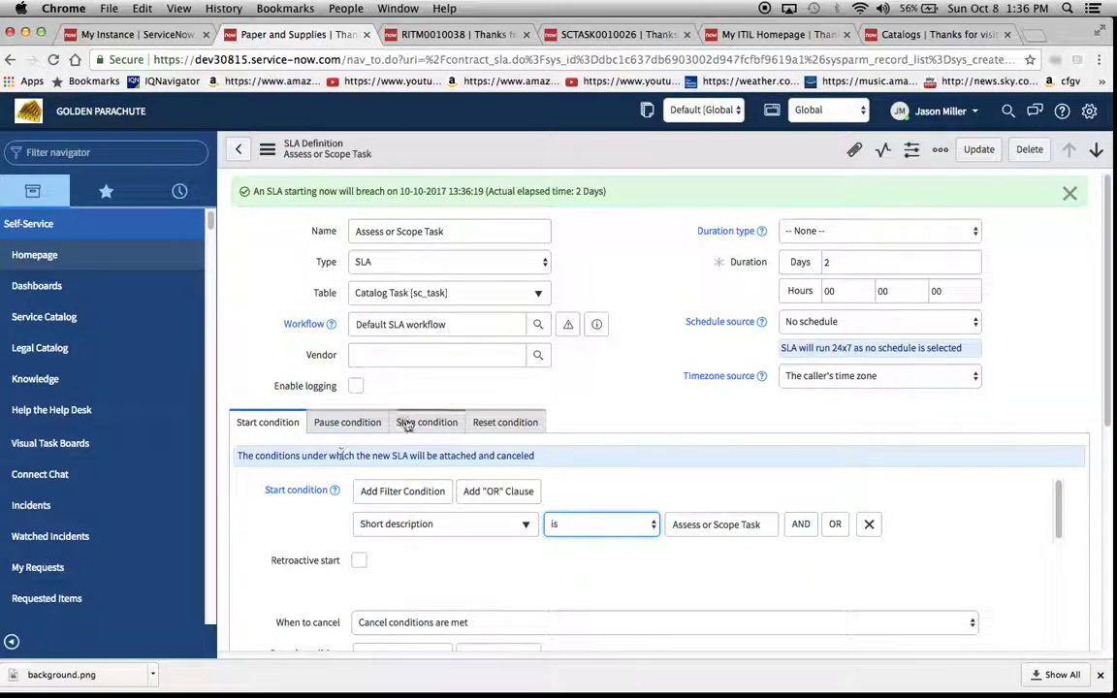
click(407, 424)
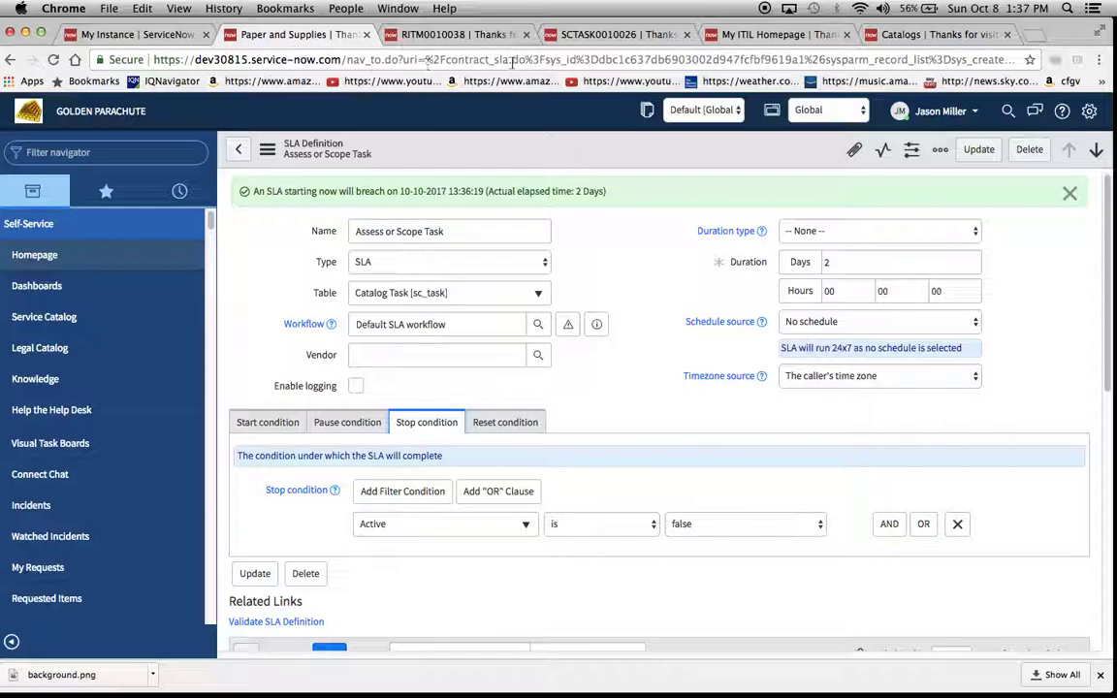
Switch to the open Paper and Supplies requested item and view its attached Task SLAs
click(453, 36)
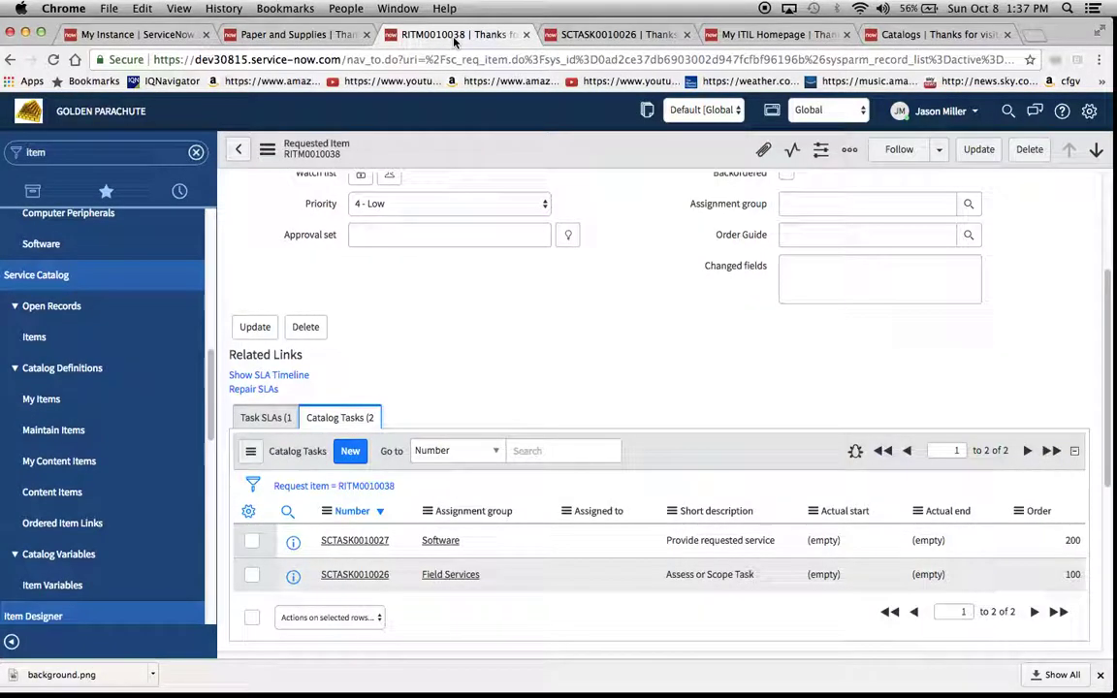
scroll(486, 285, up, 4)
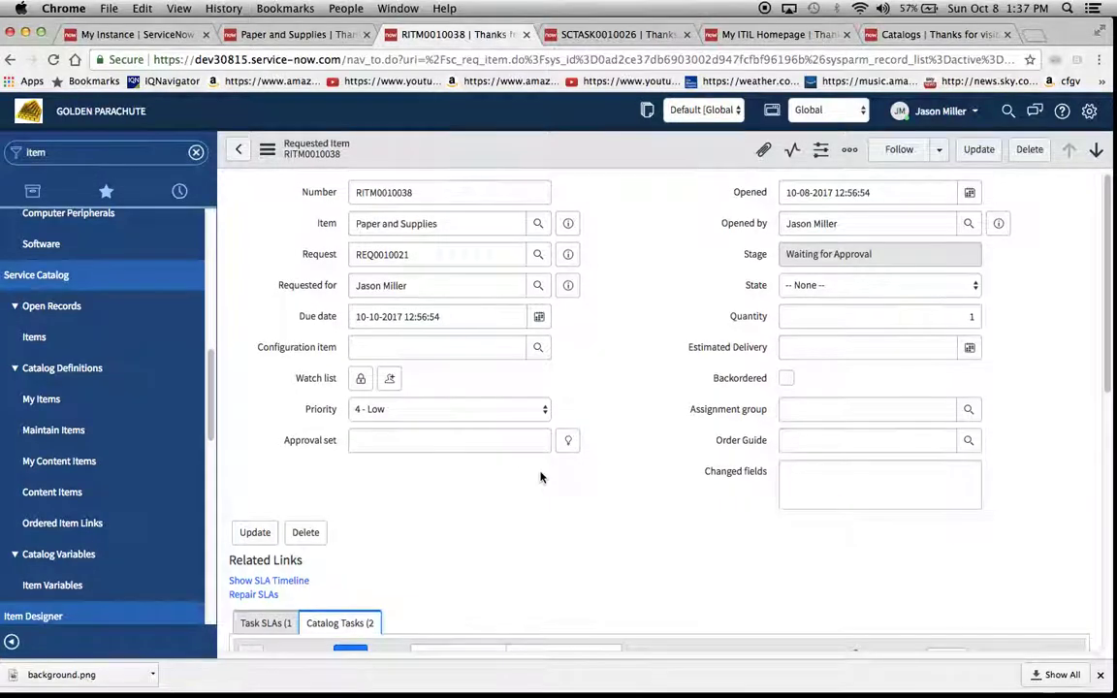
scroll(540, 475, down, 4)
click(278, 411)
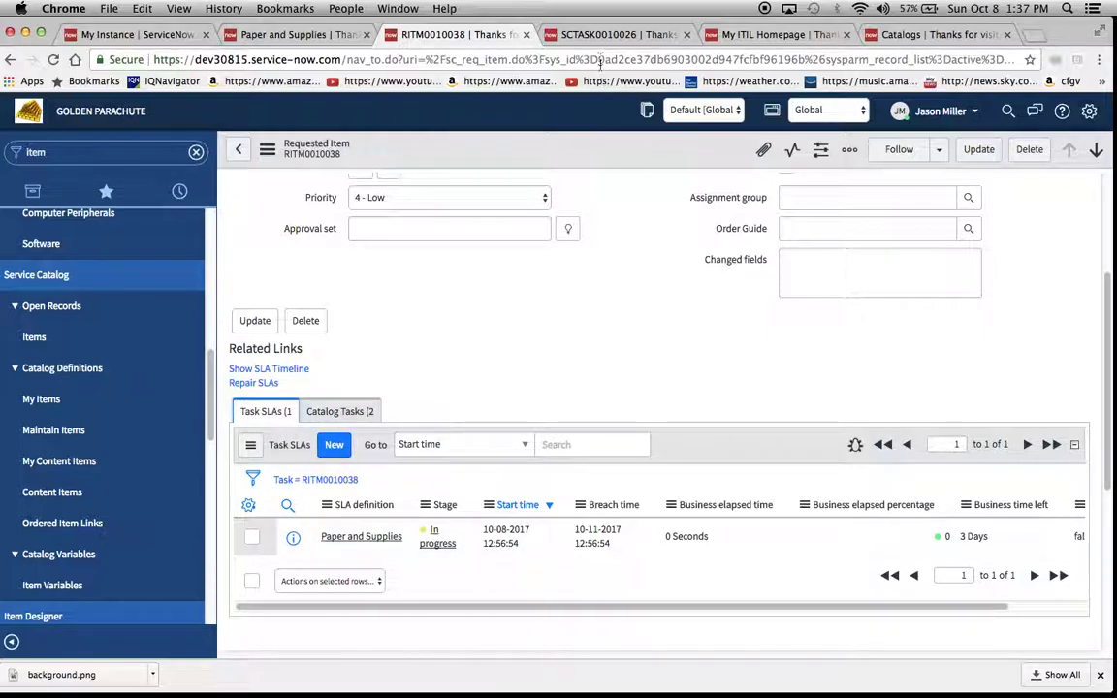
Switch to the open Assess or Scope Task catalog task and check its form for a Task SLAs related list
click(678, 35)
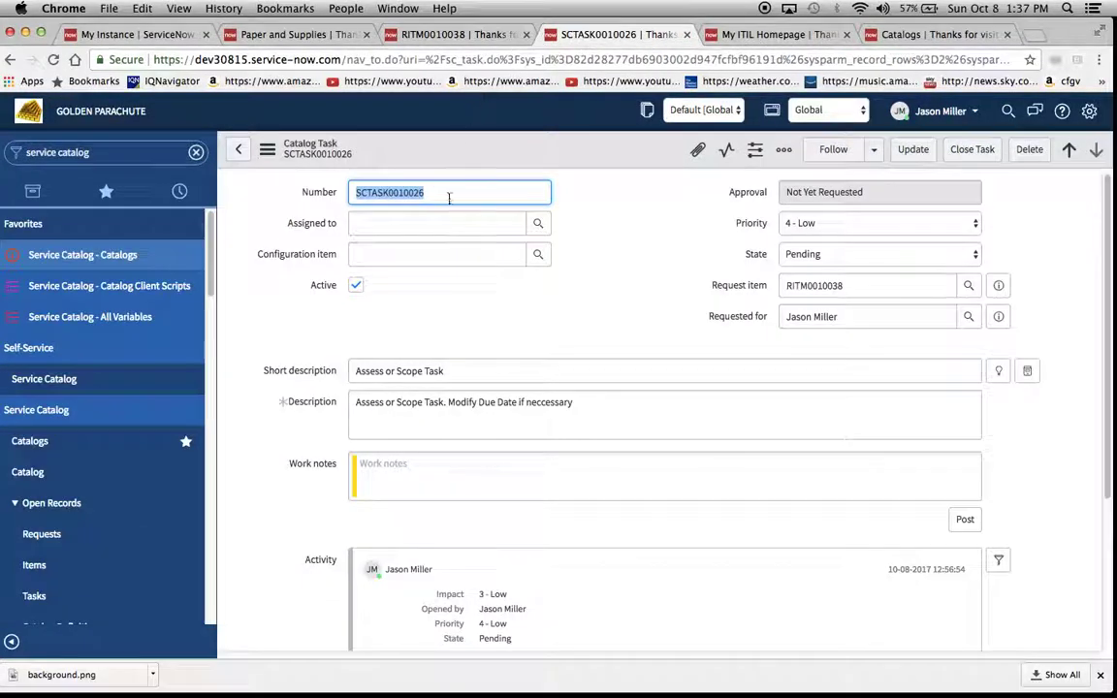
scroll(465, 213, down, 5)
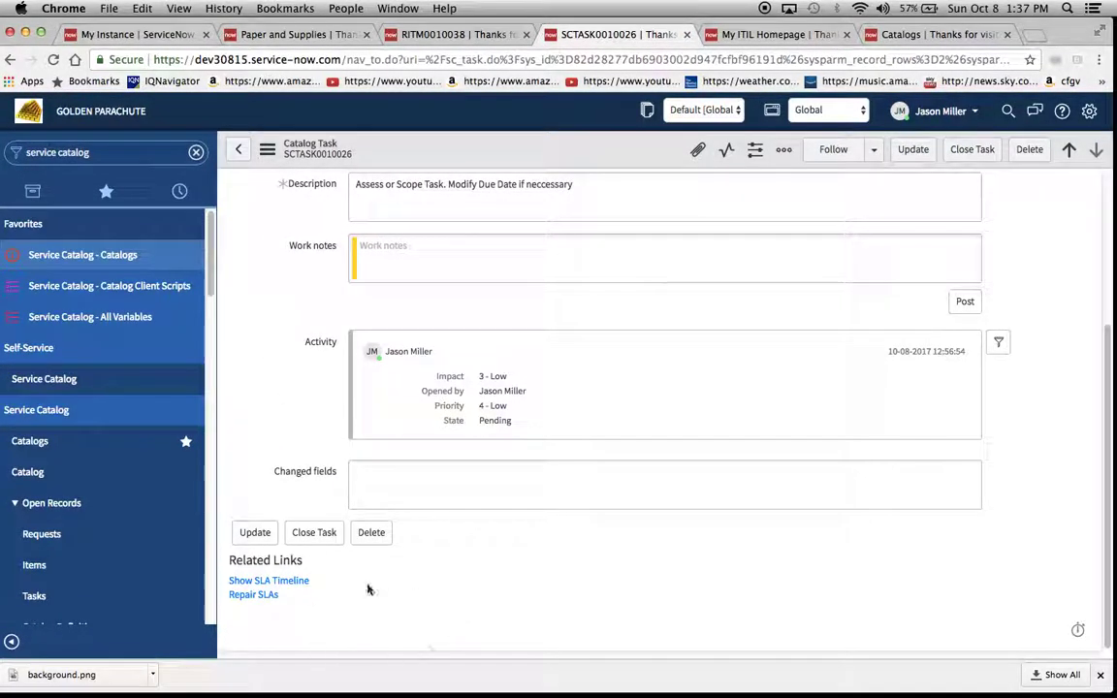
scroll(630, 556, up, 10)
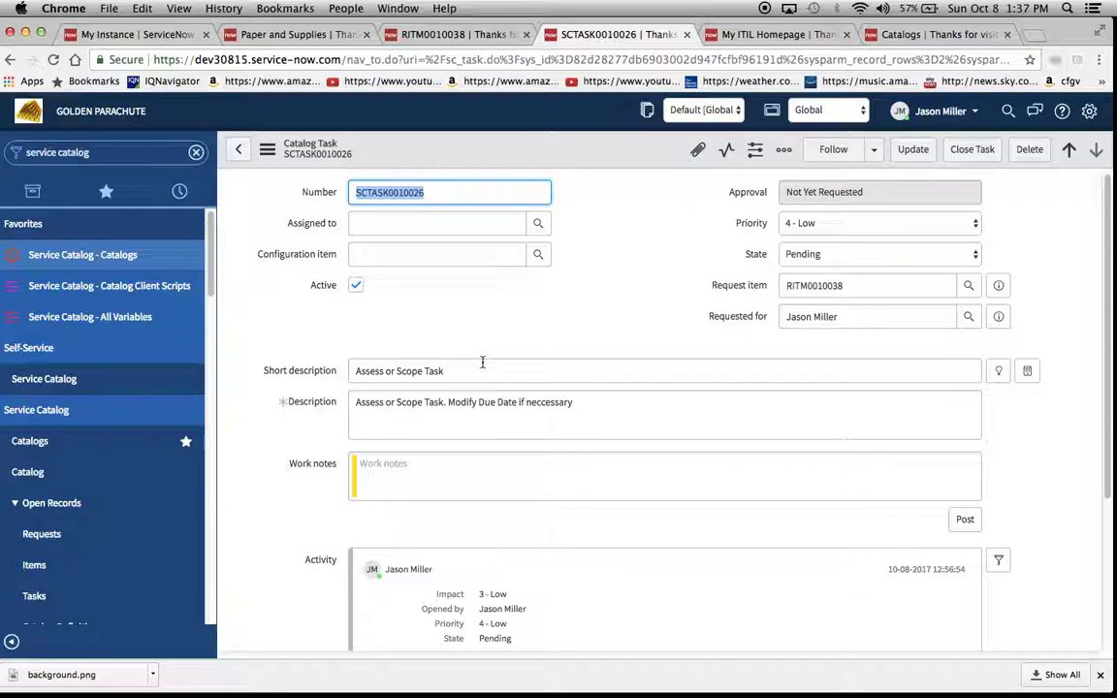
scroll(481, 363, down, 5)
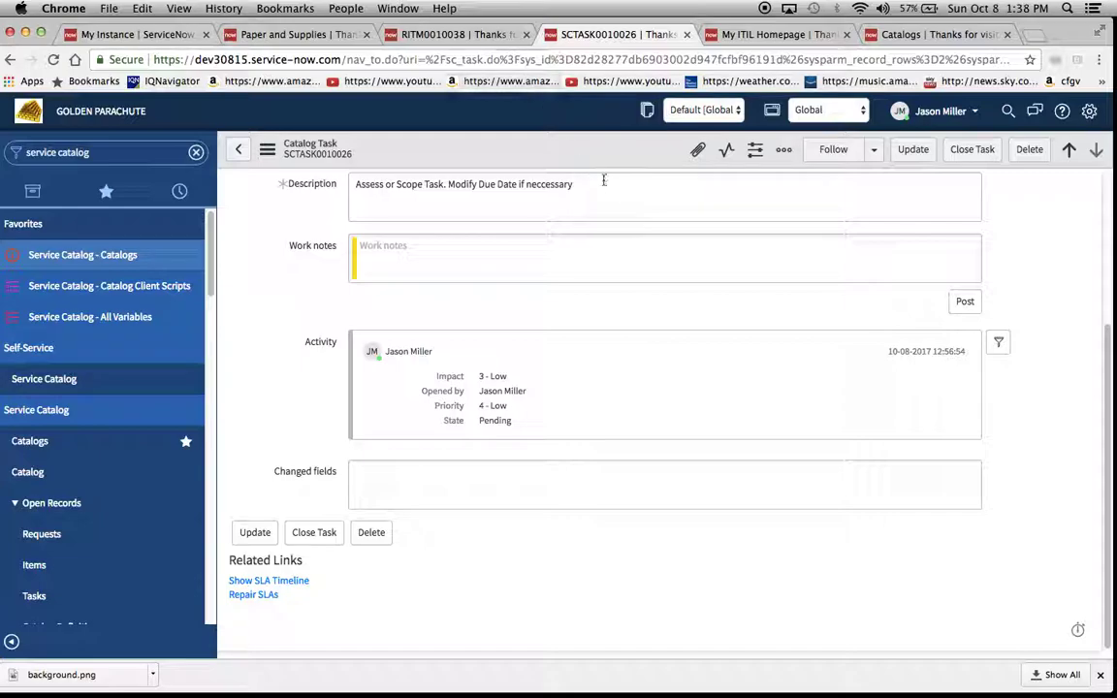
Open the Task SLAs table list from the My ITIL Homepage page using task_sla.list
click(725, 35)
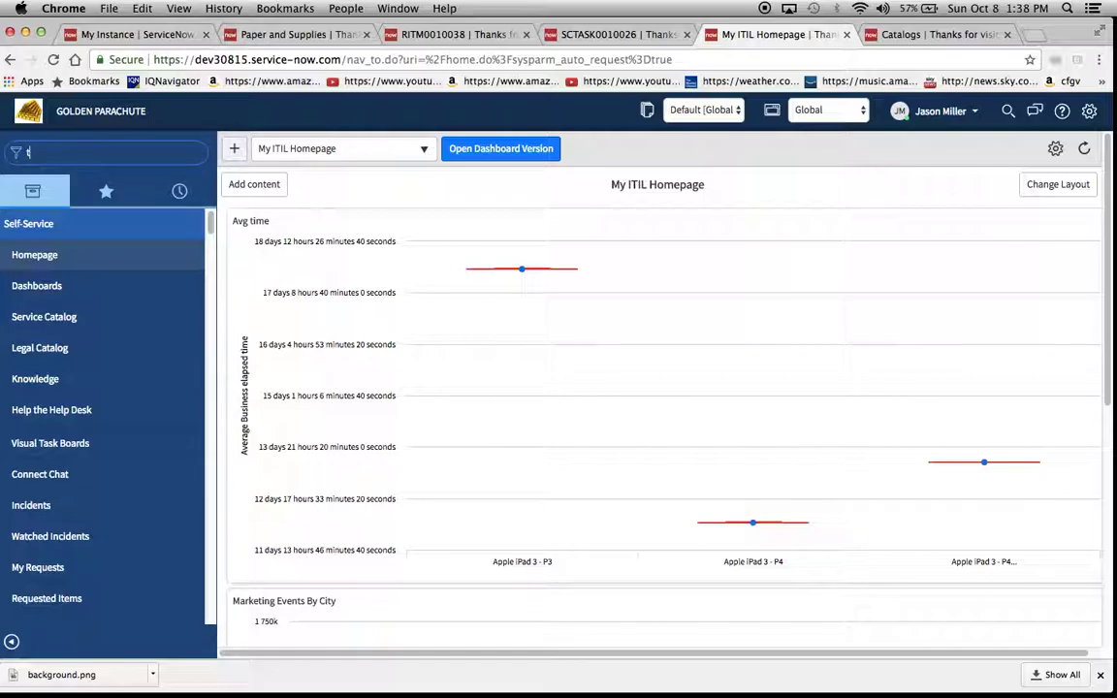
text(task_sl)
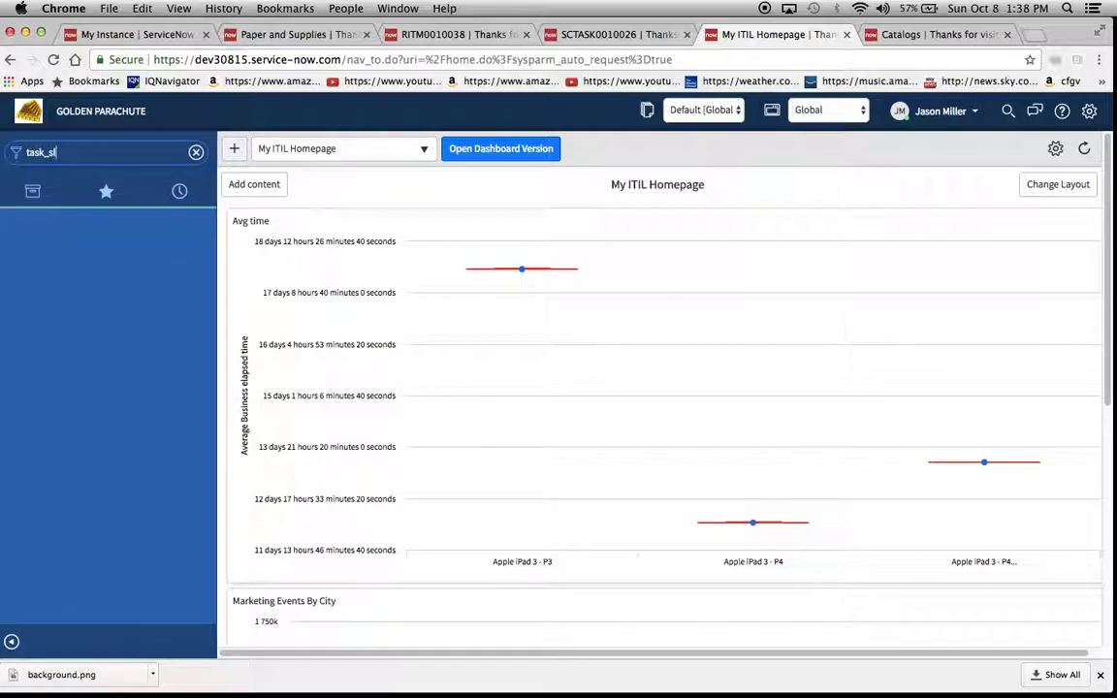
text(a.list)
key(Return)
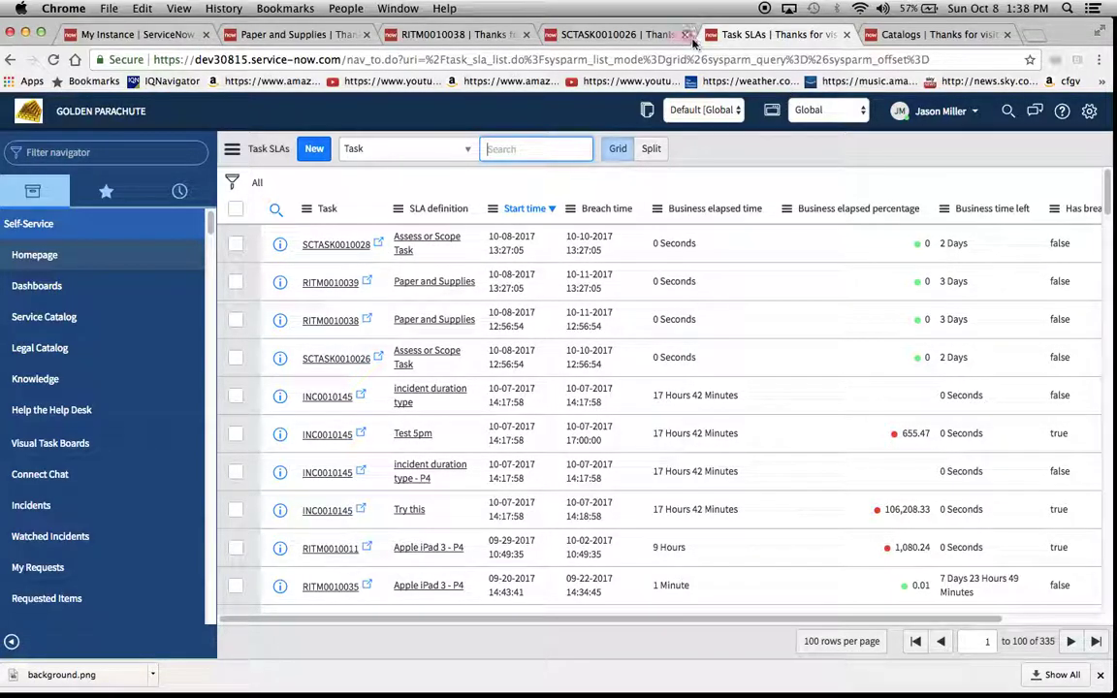
Return to the Assess or Scope Task catalog task and open the related lists configuration for its form
click(619, 33)
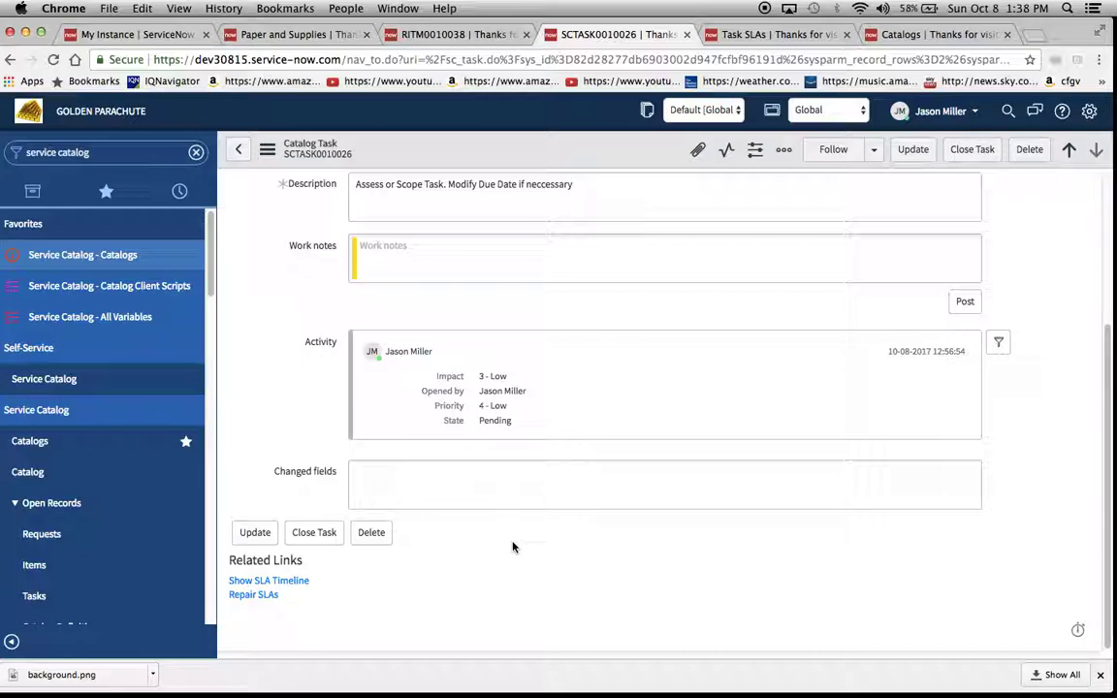
right_click(576, 158)
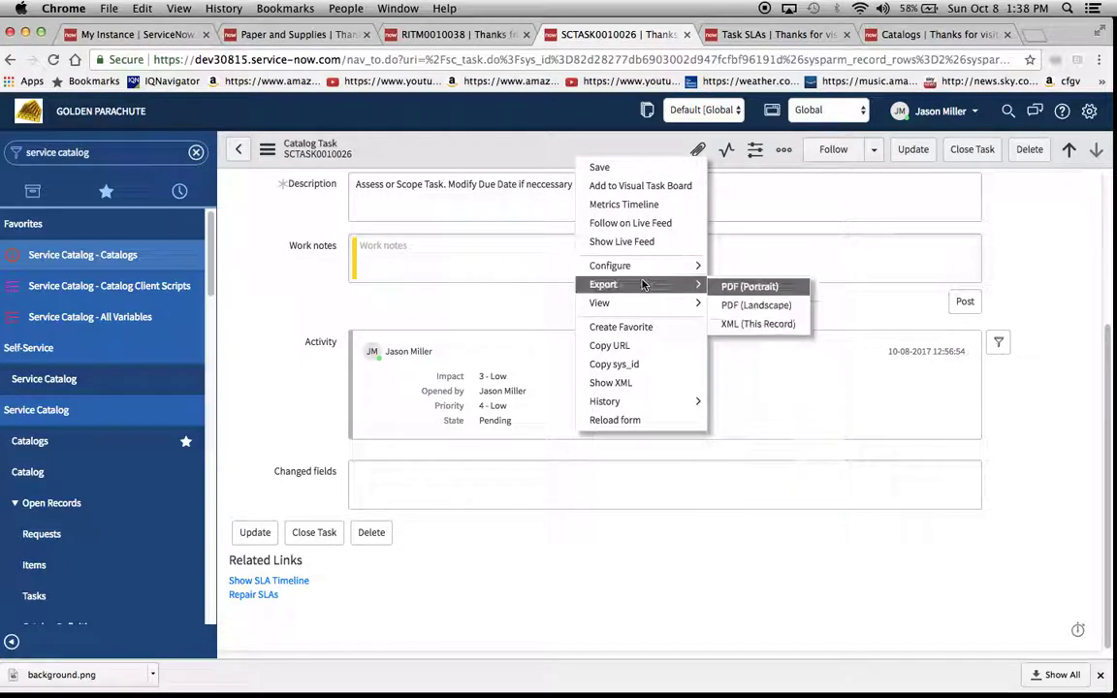
mouse_move(669, 265)
click(746, 306)
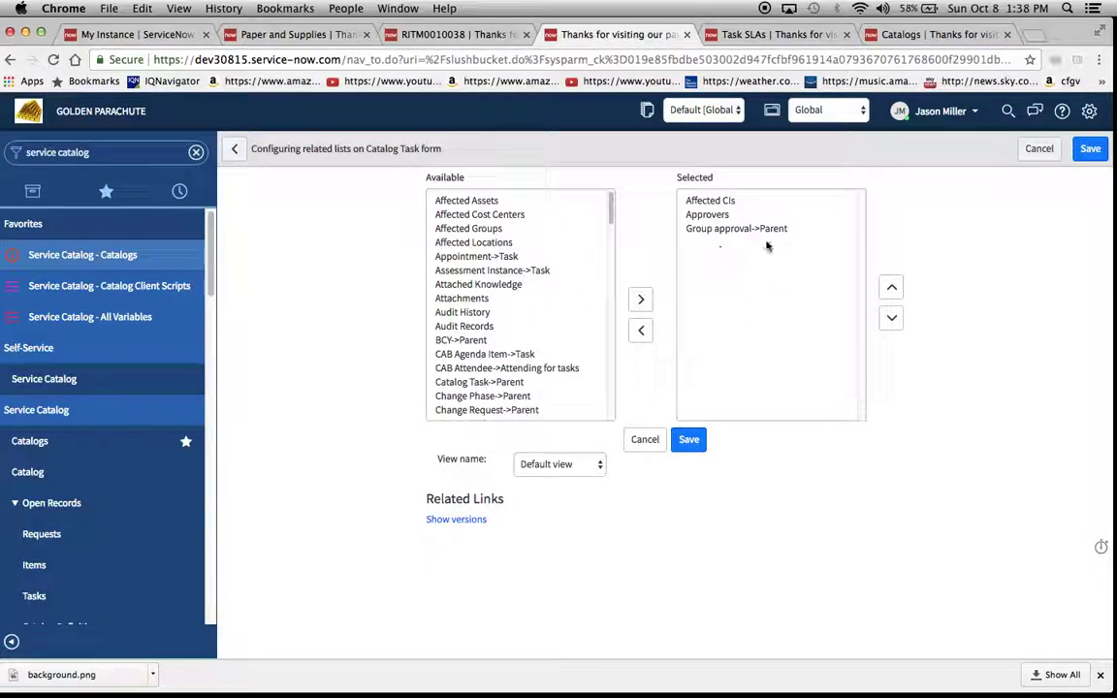
Add Task SLA->Task to the selected related lists of the Catalog Task form and save the configuration
scroll(499, 342, down, 1)
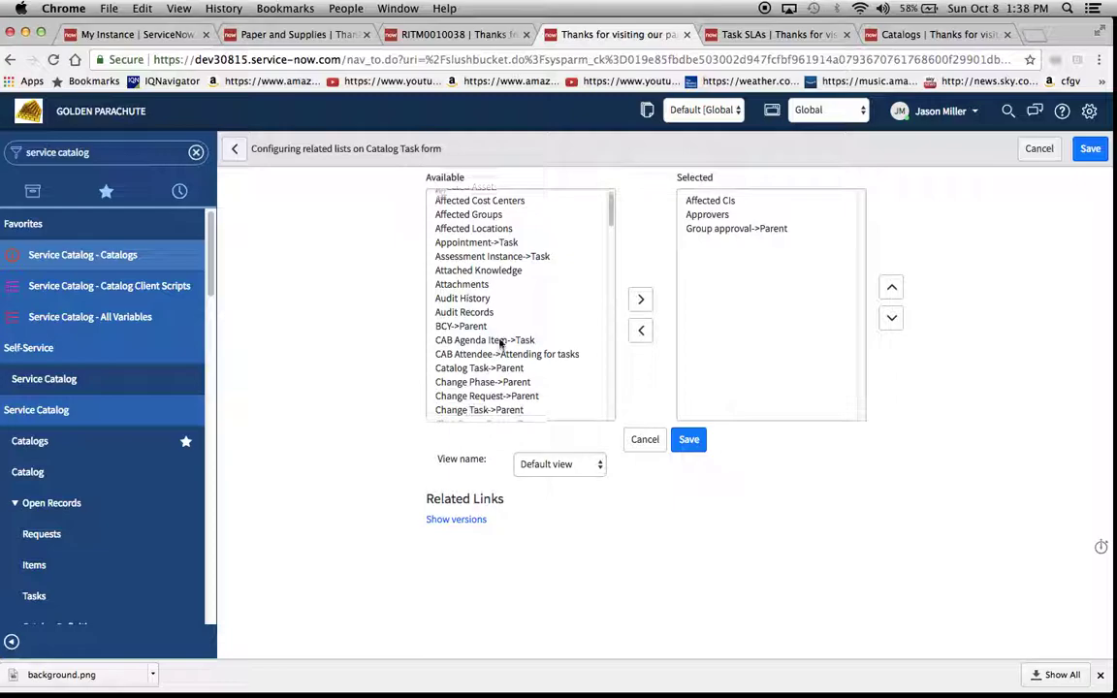
click(500, 336)
text(sla)
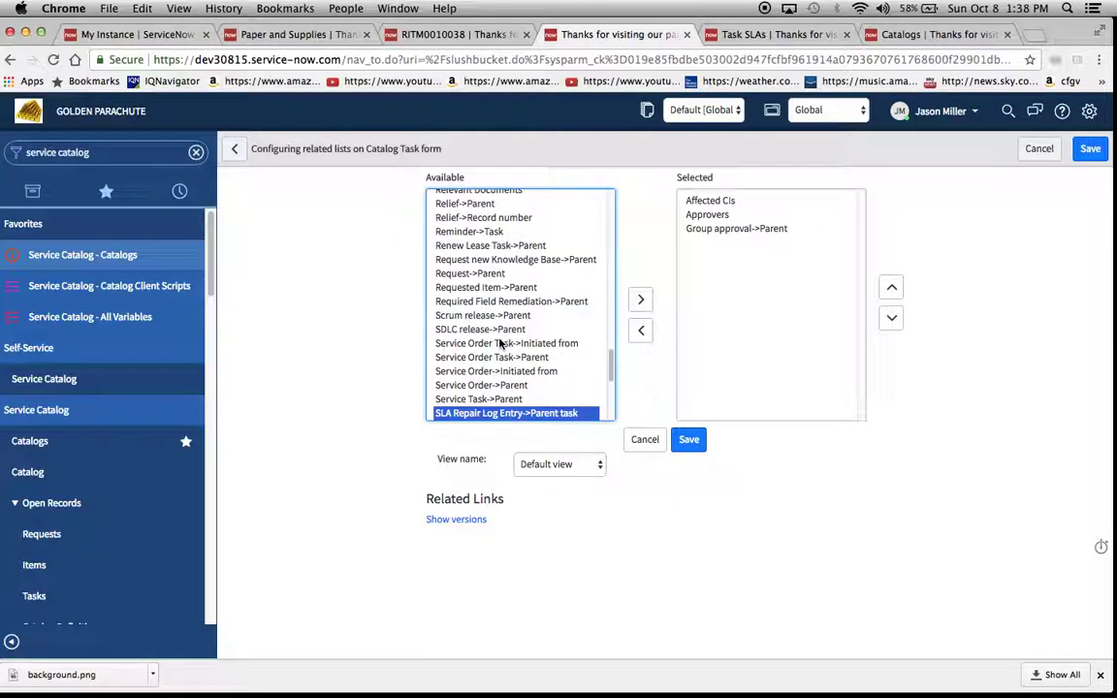
scroll(500, 343, down, 3)
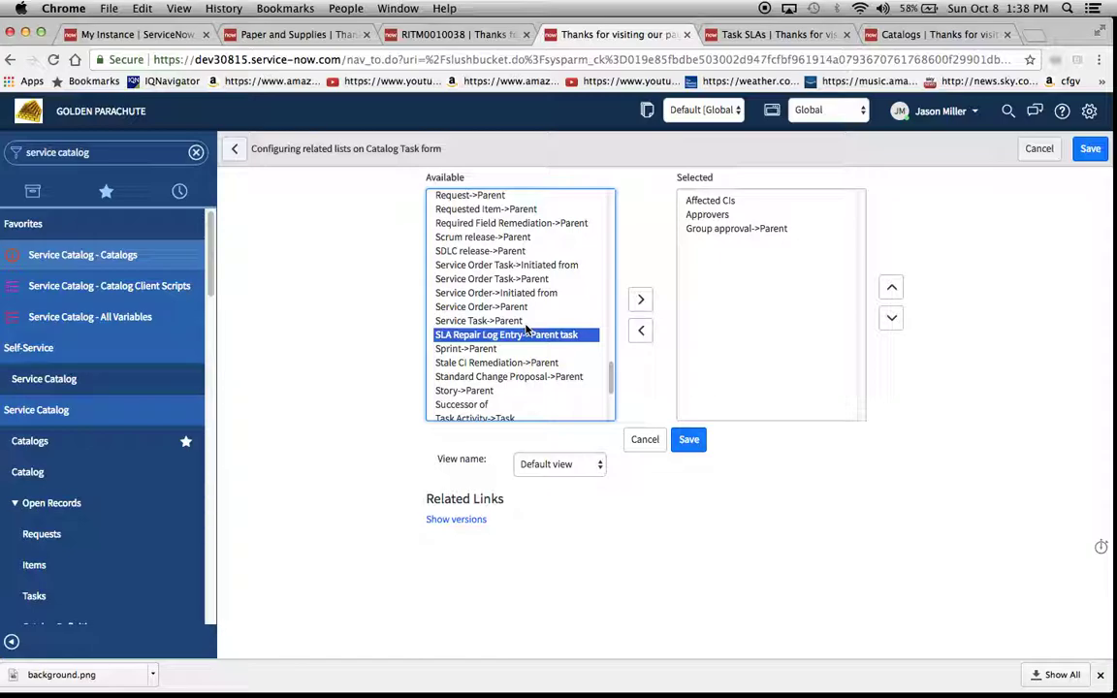
scroll(527, 330, down, 5)
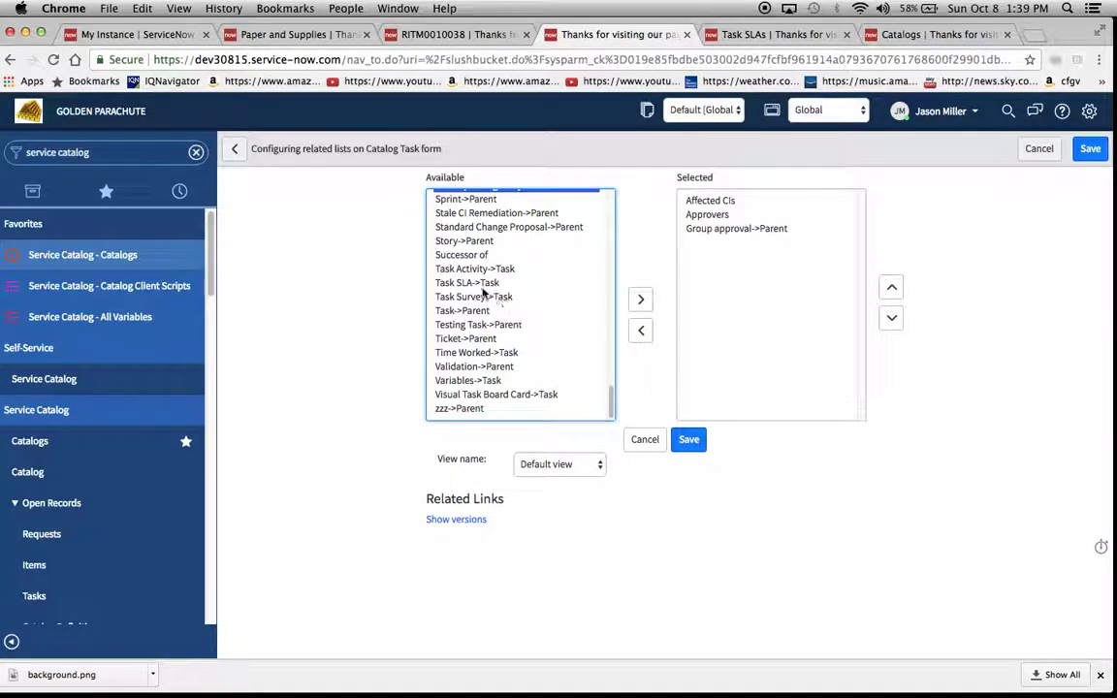
click(464, 282)
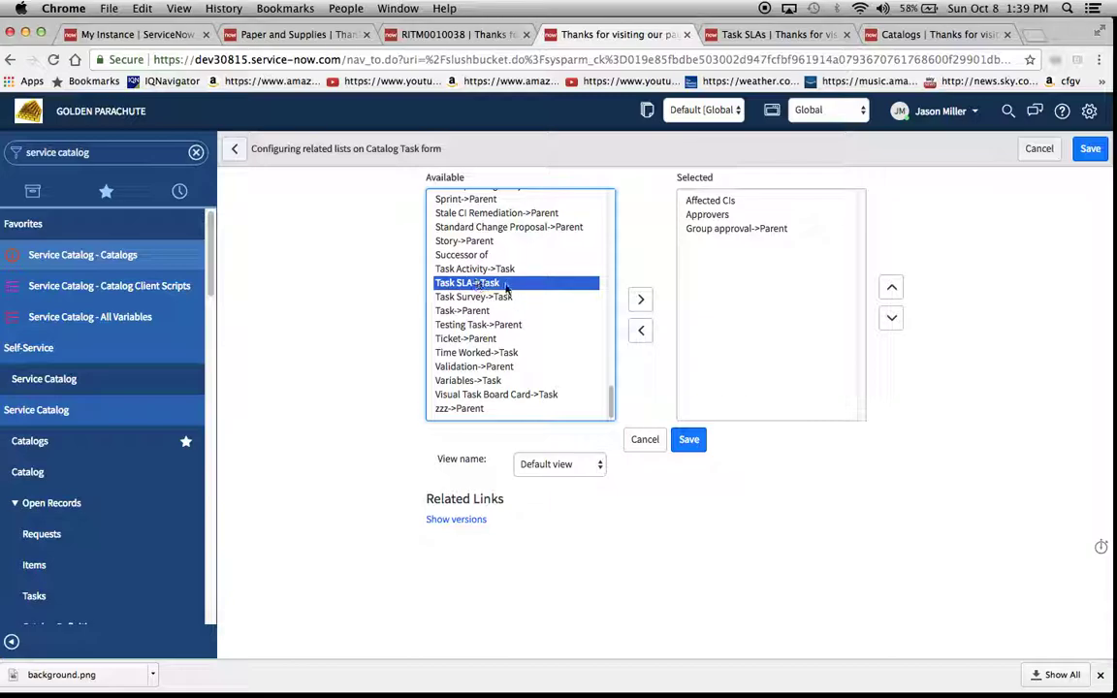
click(639, 301)
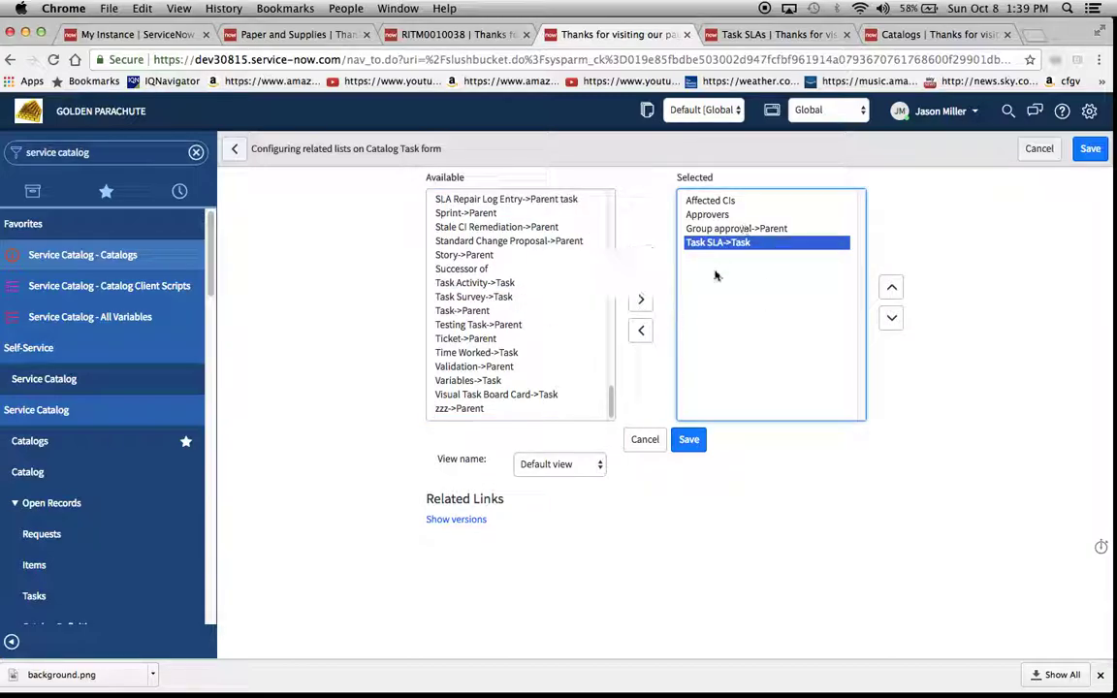
click(690, 441)
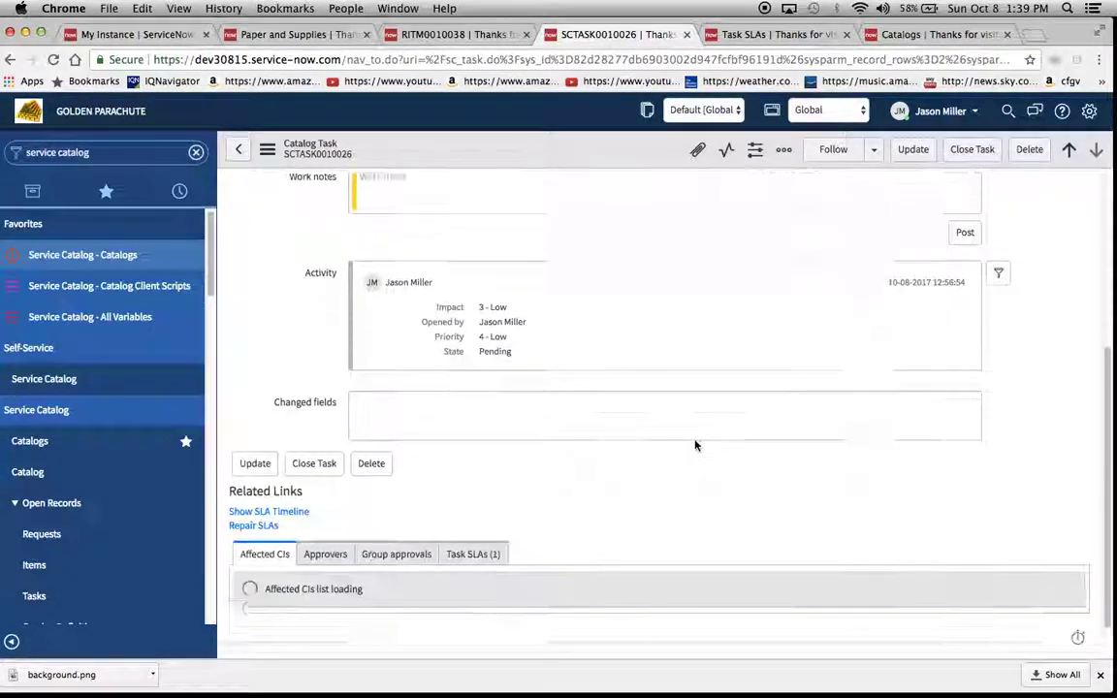
View the Task SLAs related list on the catalog task and examine the attached Assess or Scope Task SLA
scroll(614, 449, down, 3)
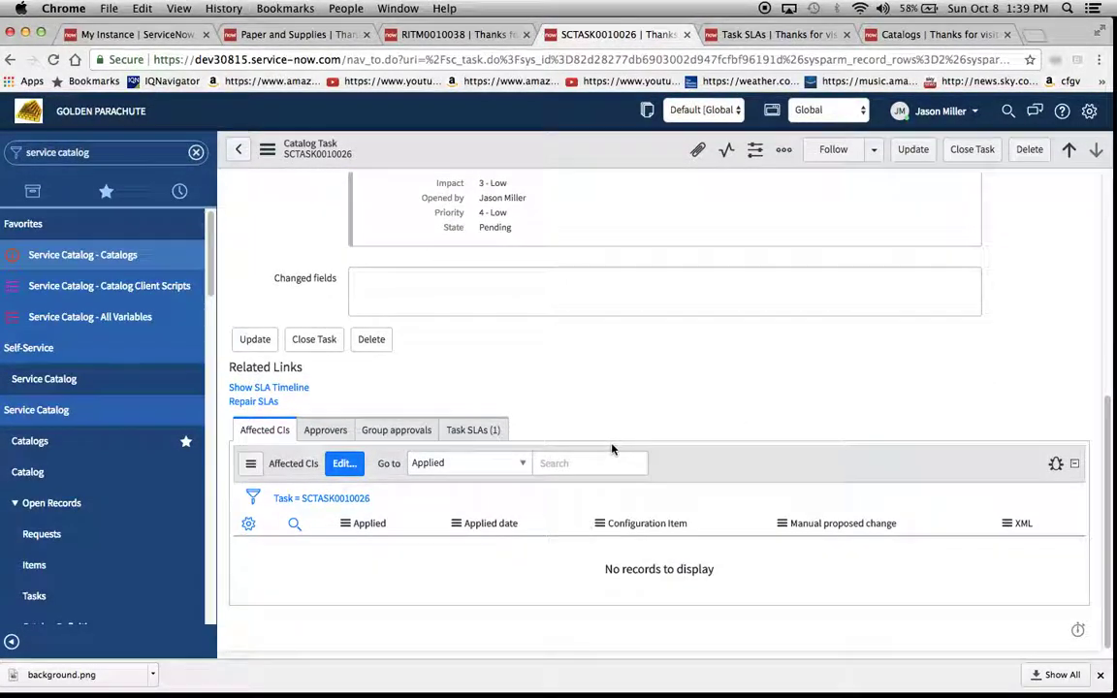
click(470, 436)
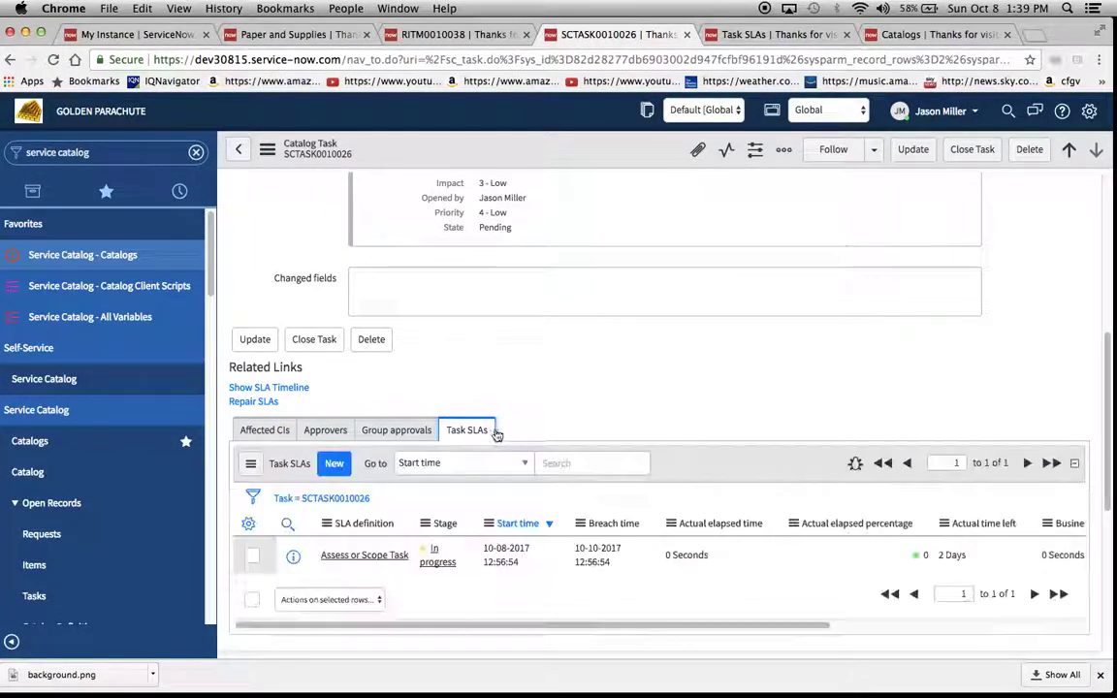
scroll(573, 409, down, 5)
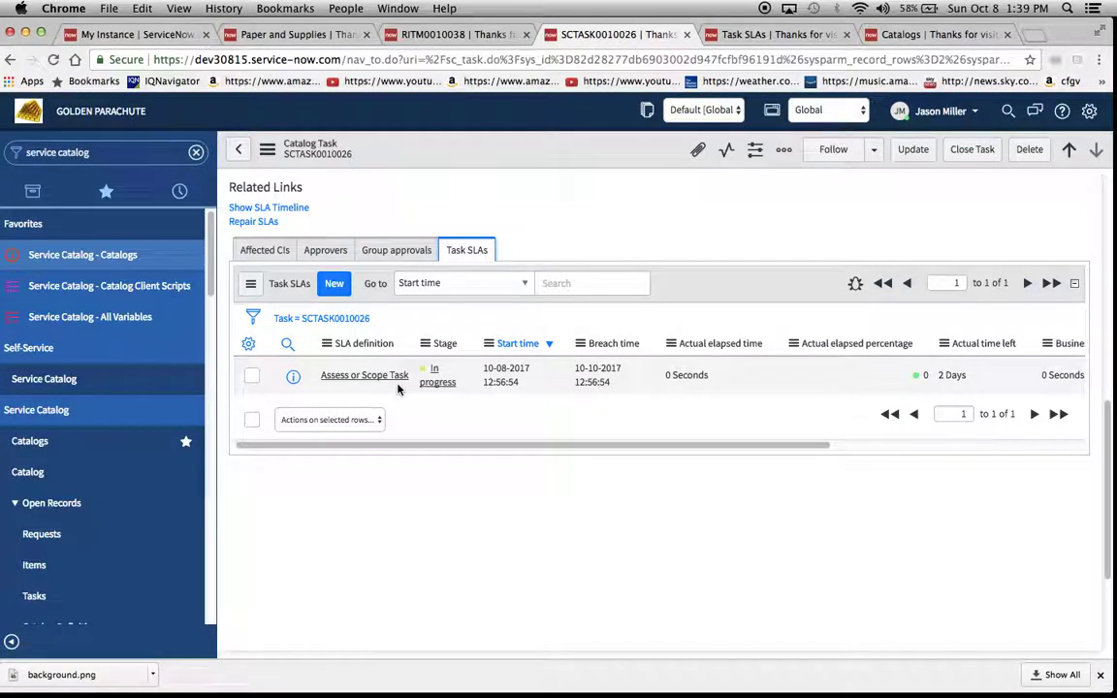
scroll(790, 395, up, 2)
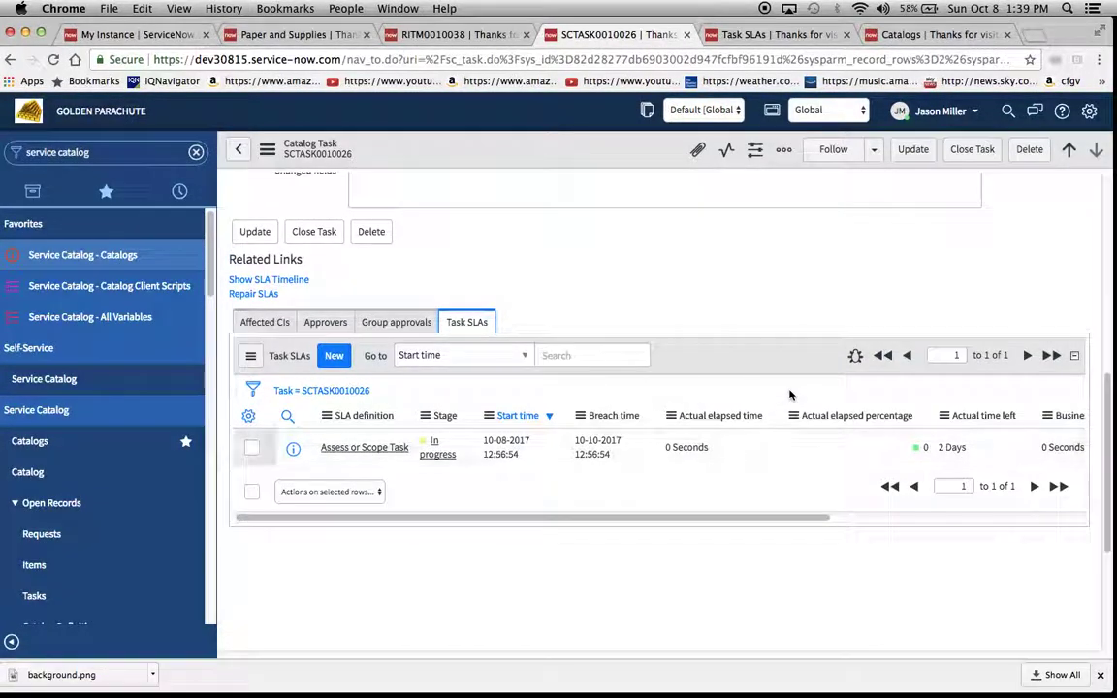
scroll(790, 395, up, 7)
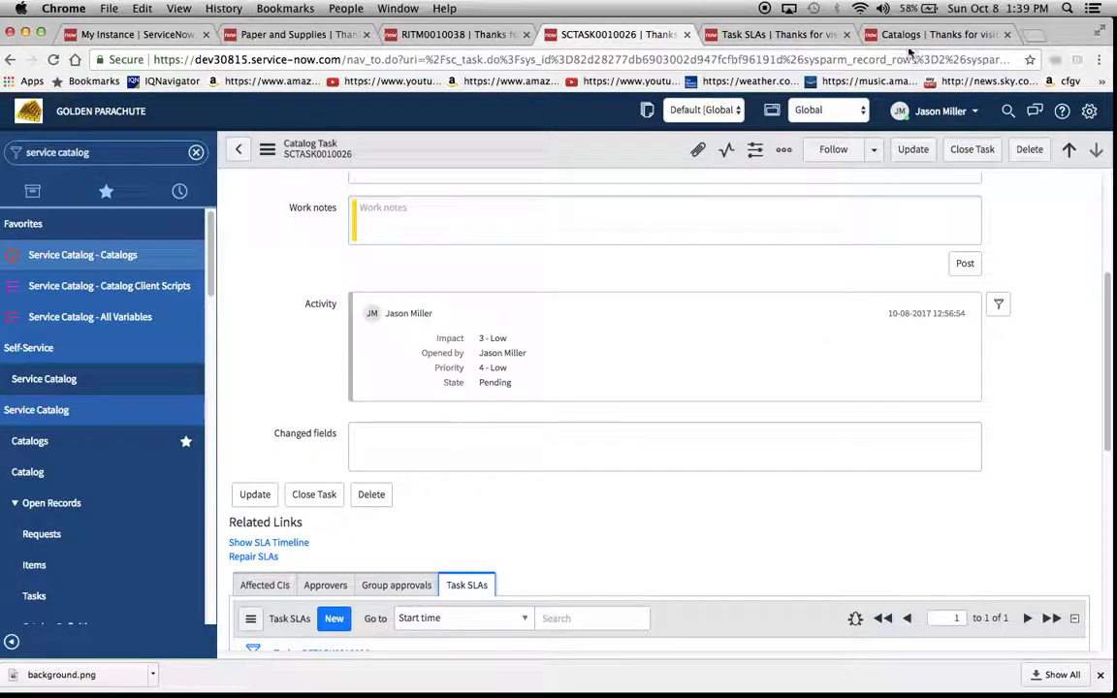
Return to the Catalogs page, search the catalog for paper, and open the Paper and Supplies item
click(765, 34)
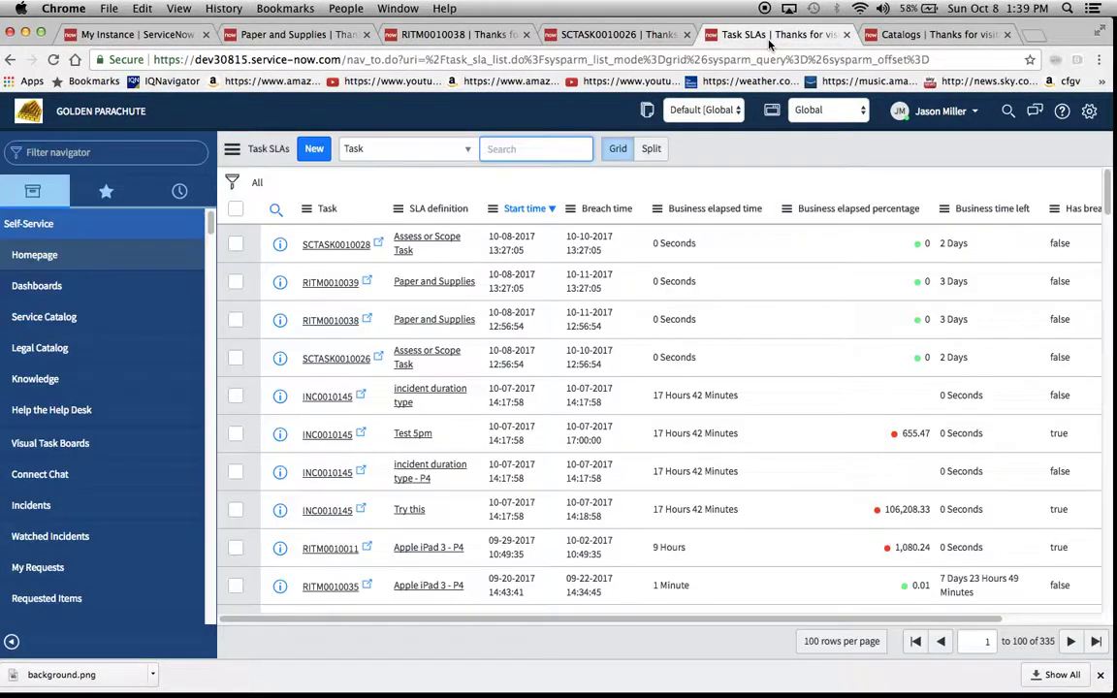
click(907, 35)
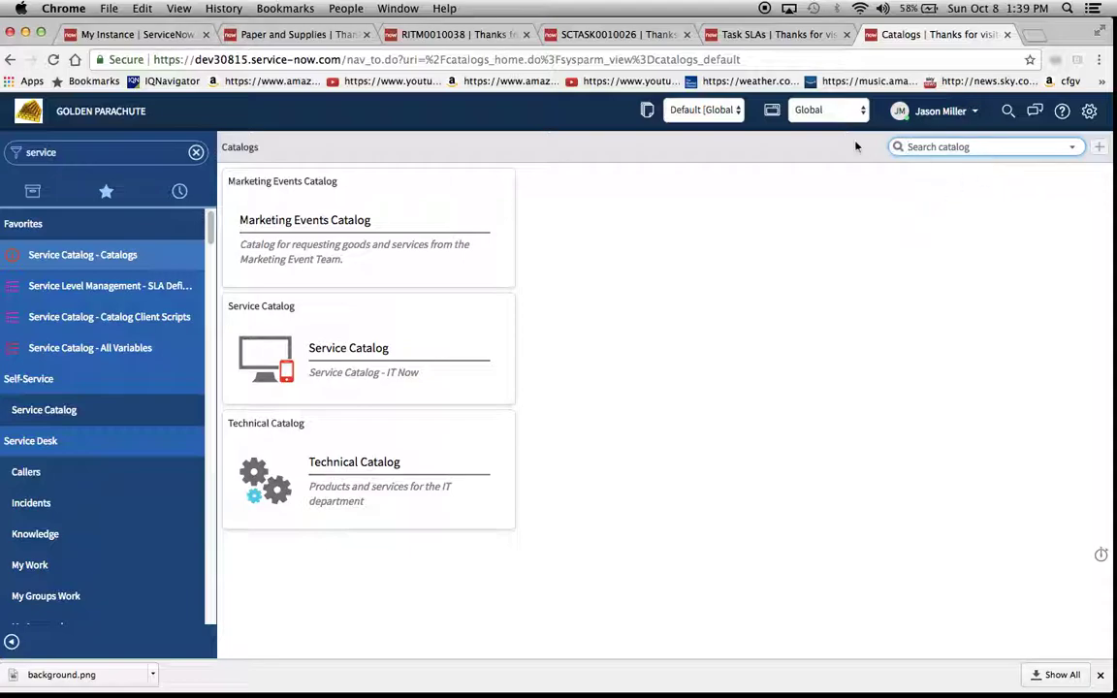
text(pa)
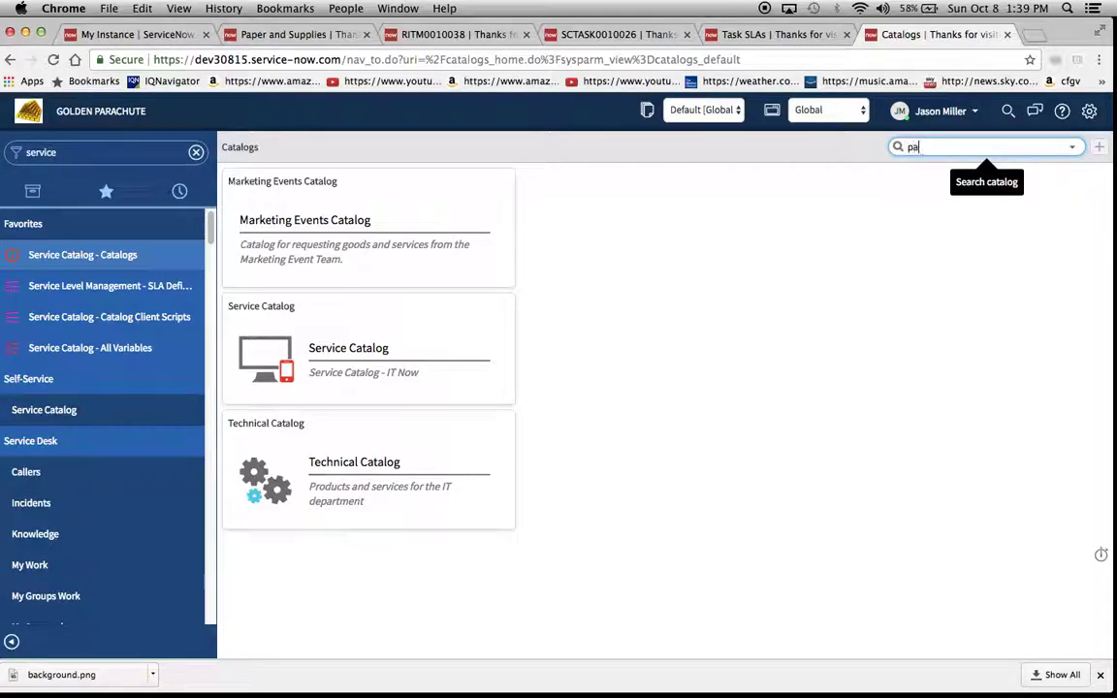
text(per)
key(Return)
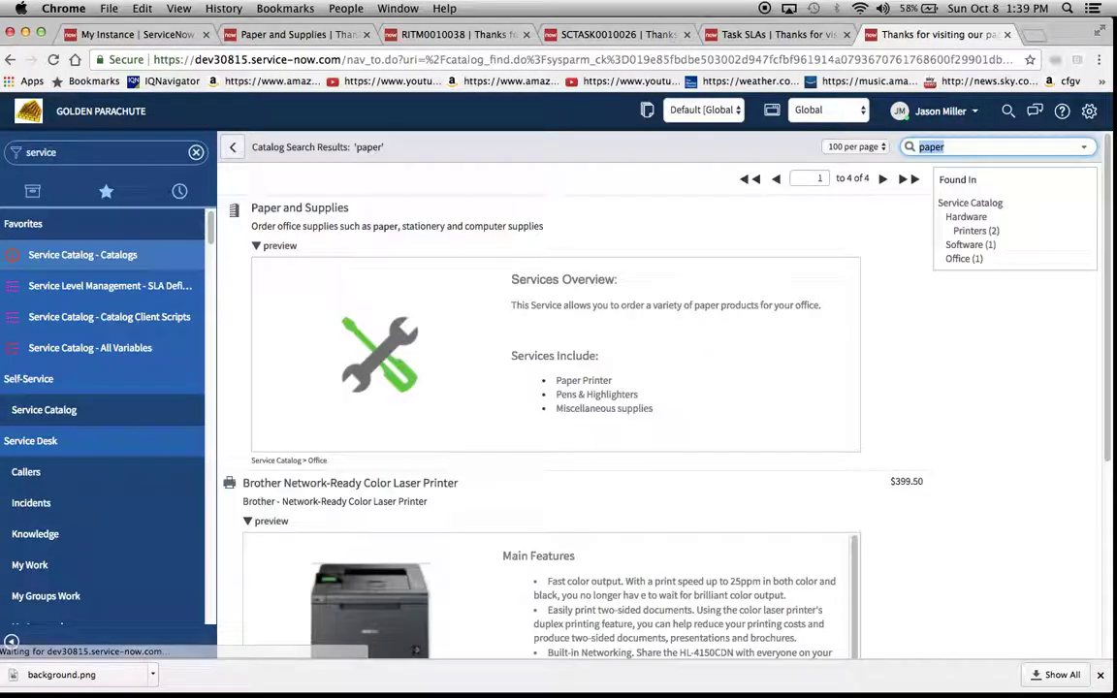
click(298, 208)
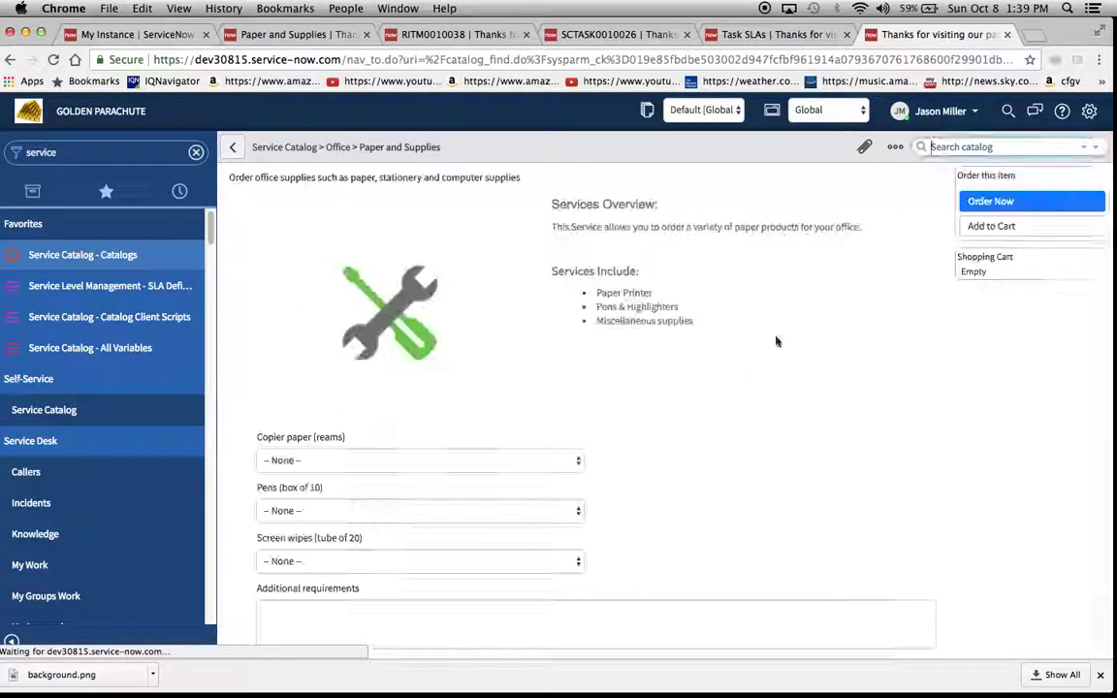
Order the Paper and Supplies item with 1 ream of copier paper and 1 box of pens
scroll(583, 363, down, 2)
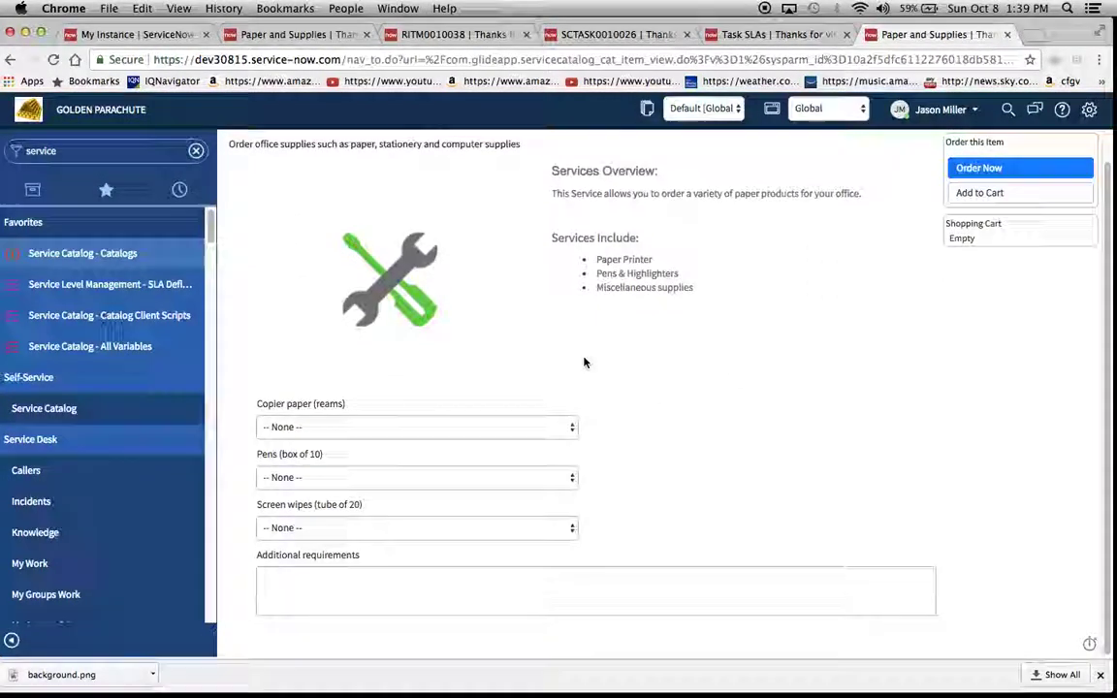
click(569, 432)
click(560, 441)
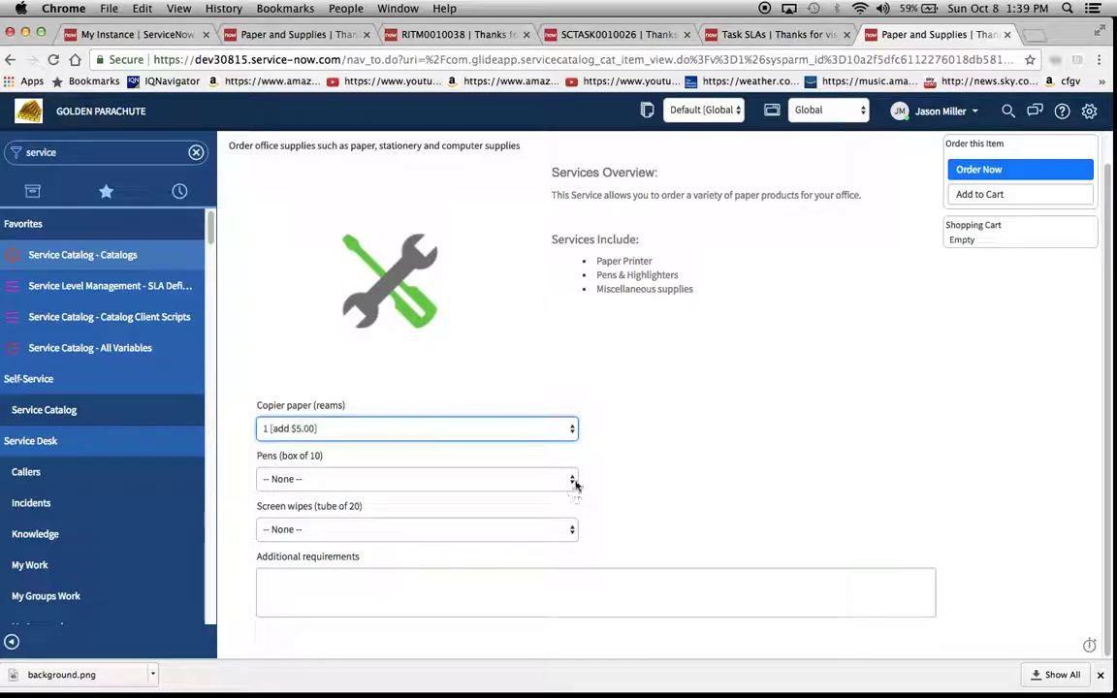
click(565, 480)
click(553, 492)
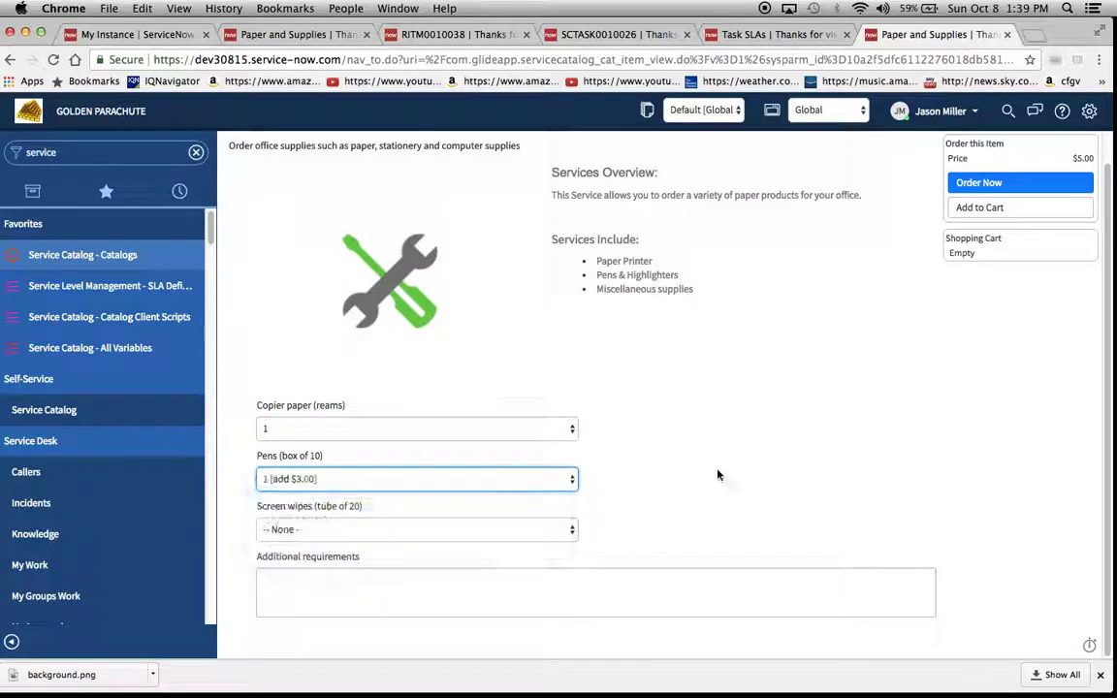
click(993, 186)
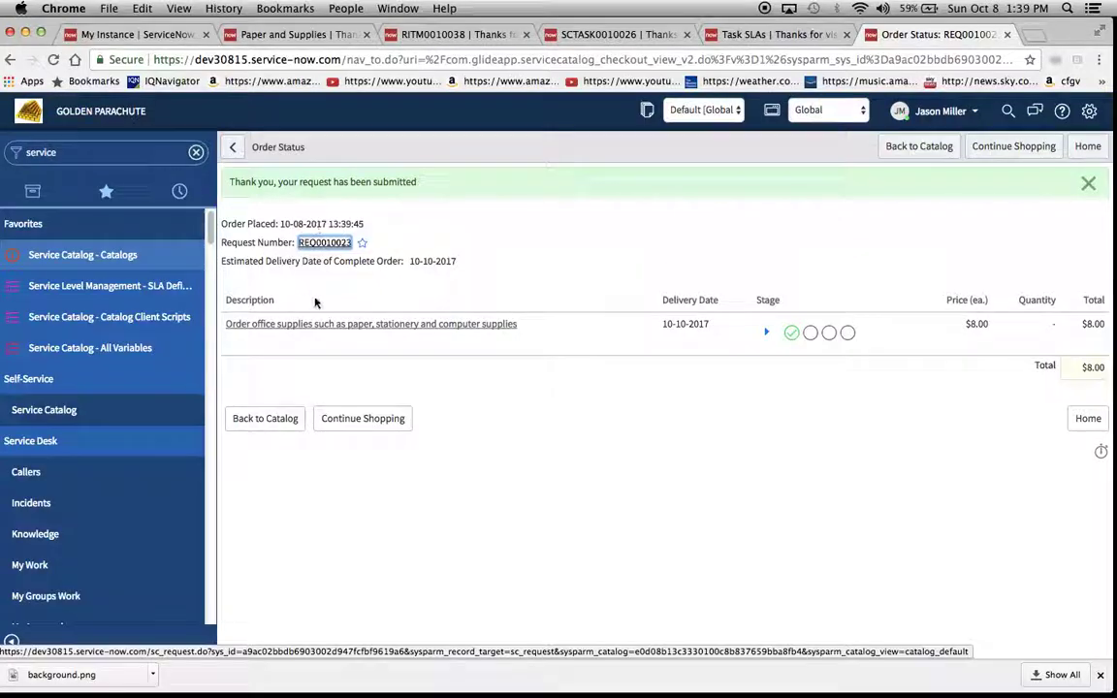
Open the requested item from the order status and review its attached Task SLAs and its catalog tasks
click(344, 324)
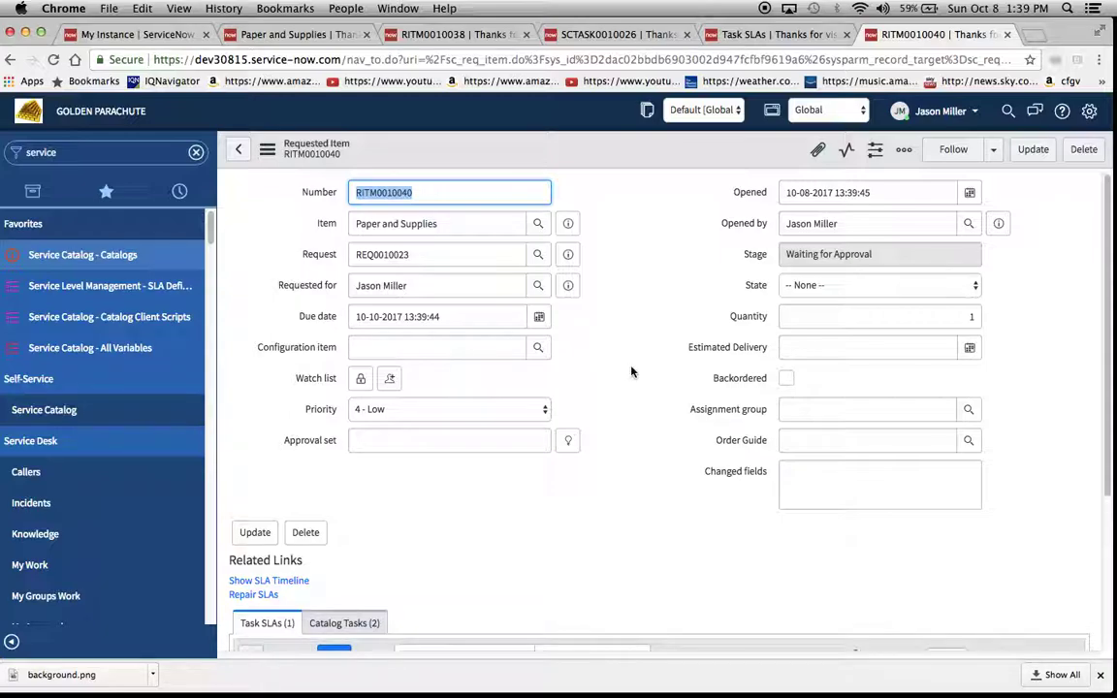
scroll(630, 372, down, 5)
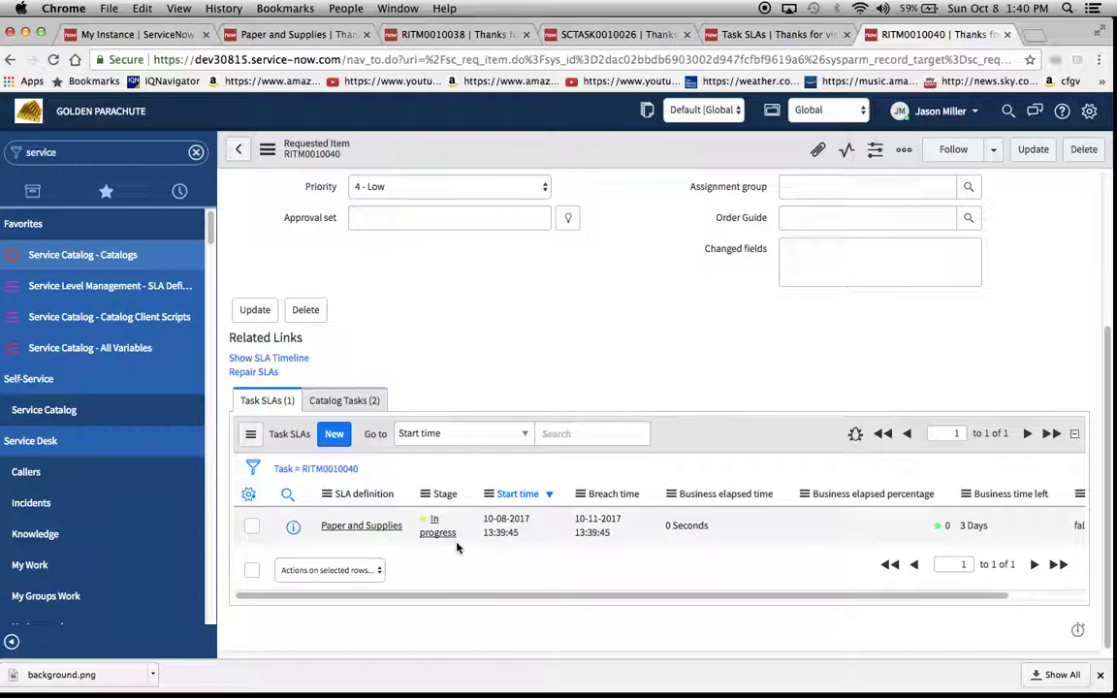
click(349, 402)
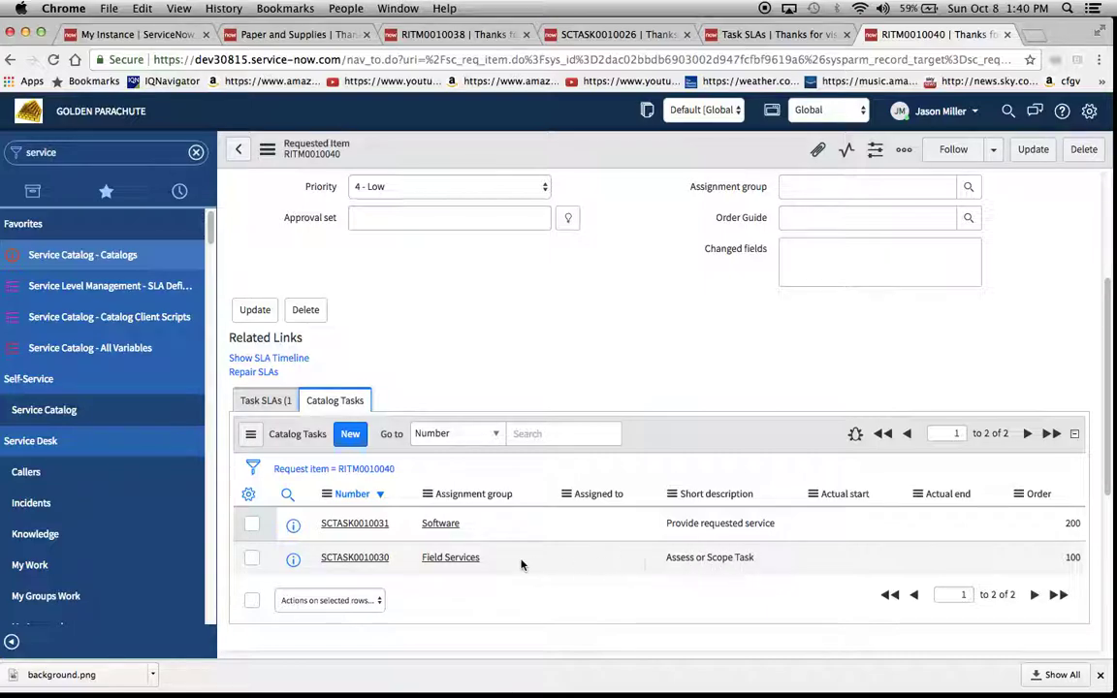
Open the Assess or Scope Task catalog task and view its Task SLAs related list
click(347, 562)
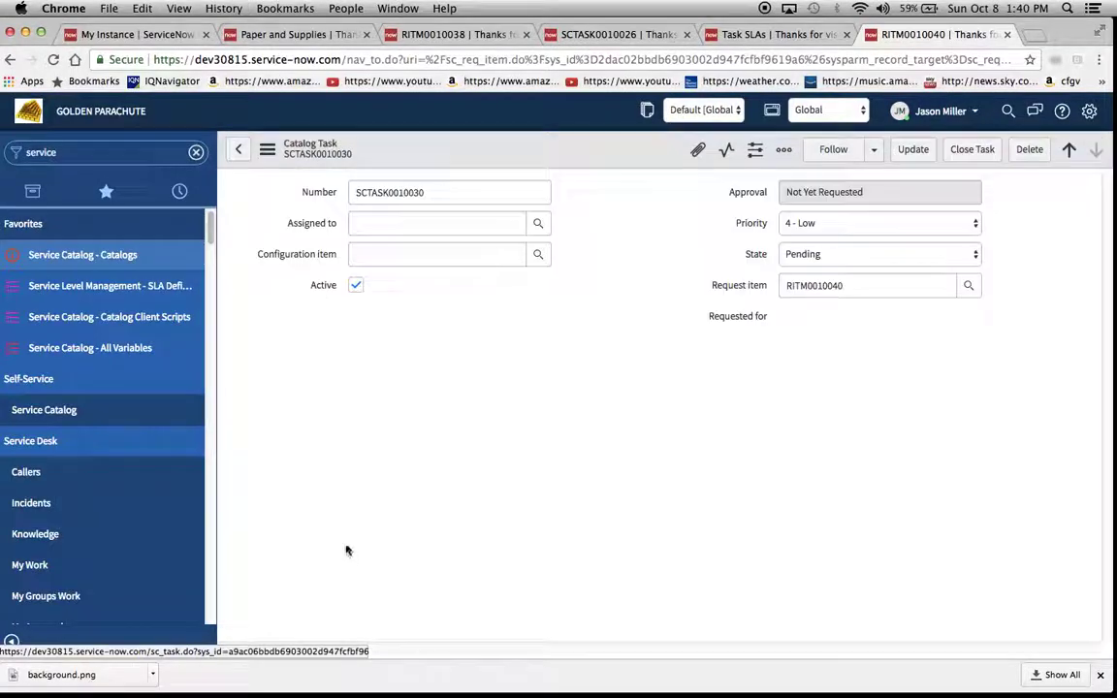
scroll(564, 401, down, 5)
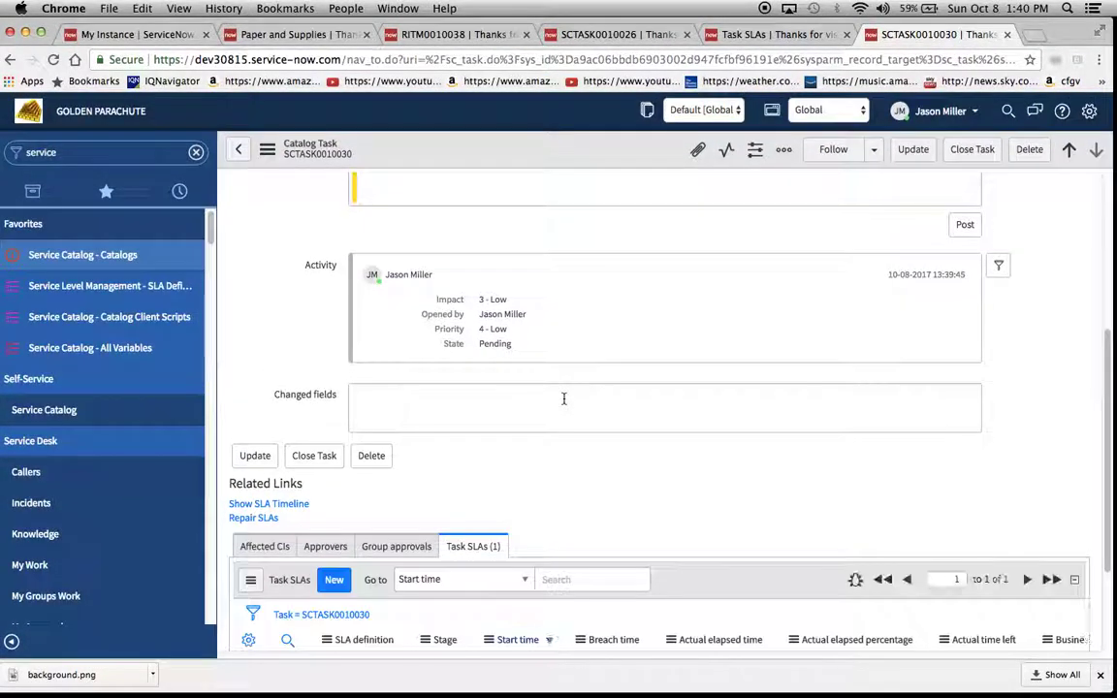
scroll(563, 400, down, 3)
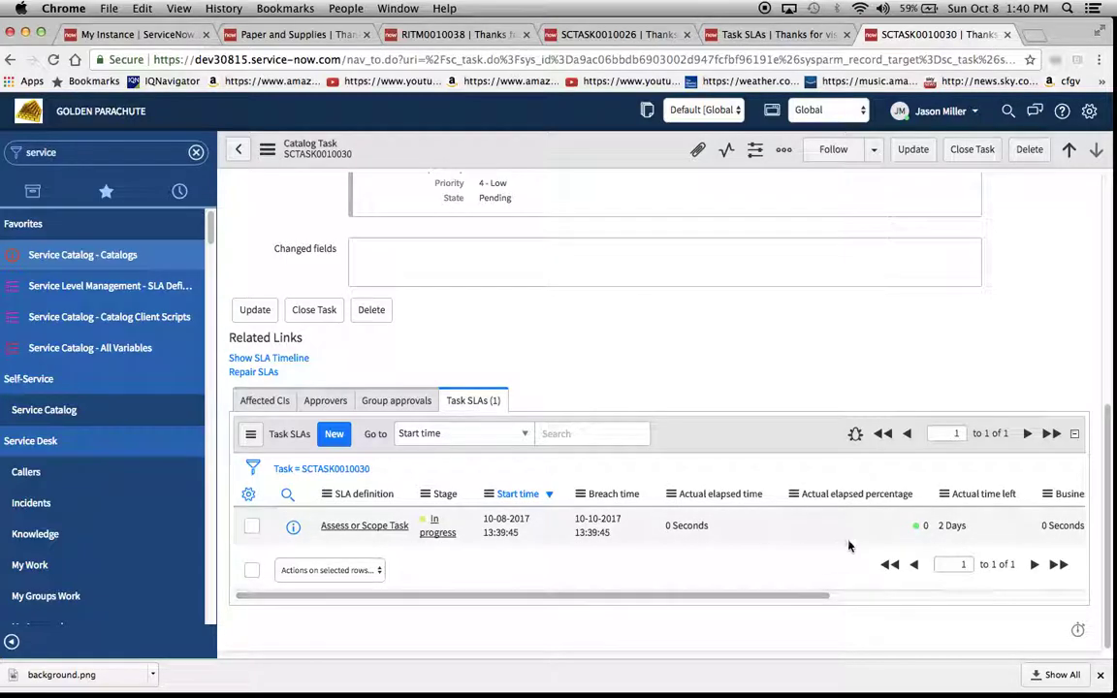
Preview the Assess or Scope Task SLA record and examine its stage and timings, then return to the catalog task's header
click(292, 529)
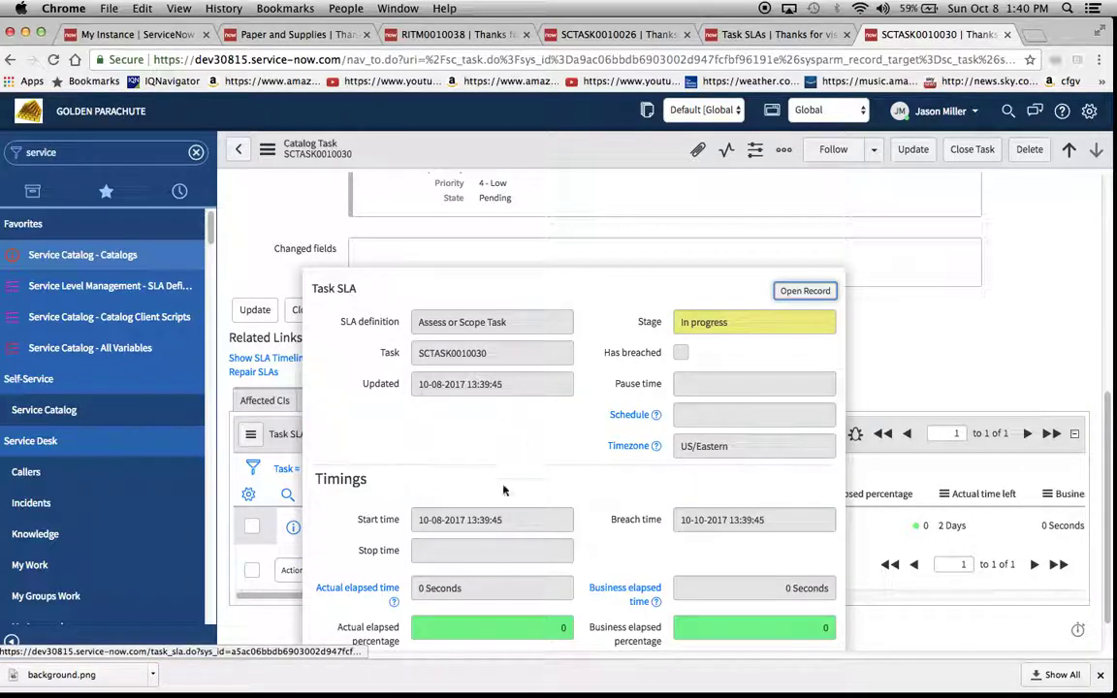
scroll(658, 482, down, 2)
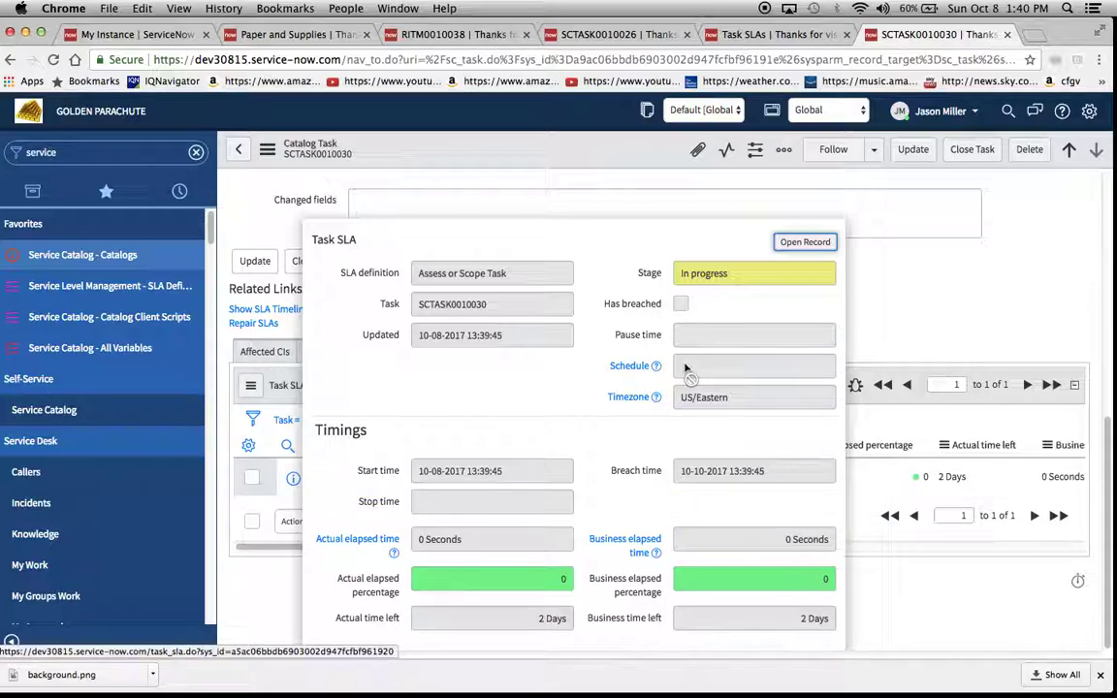
scroll(684, 369, up, 1)
scroll(789, 343, up, 3)
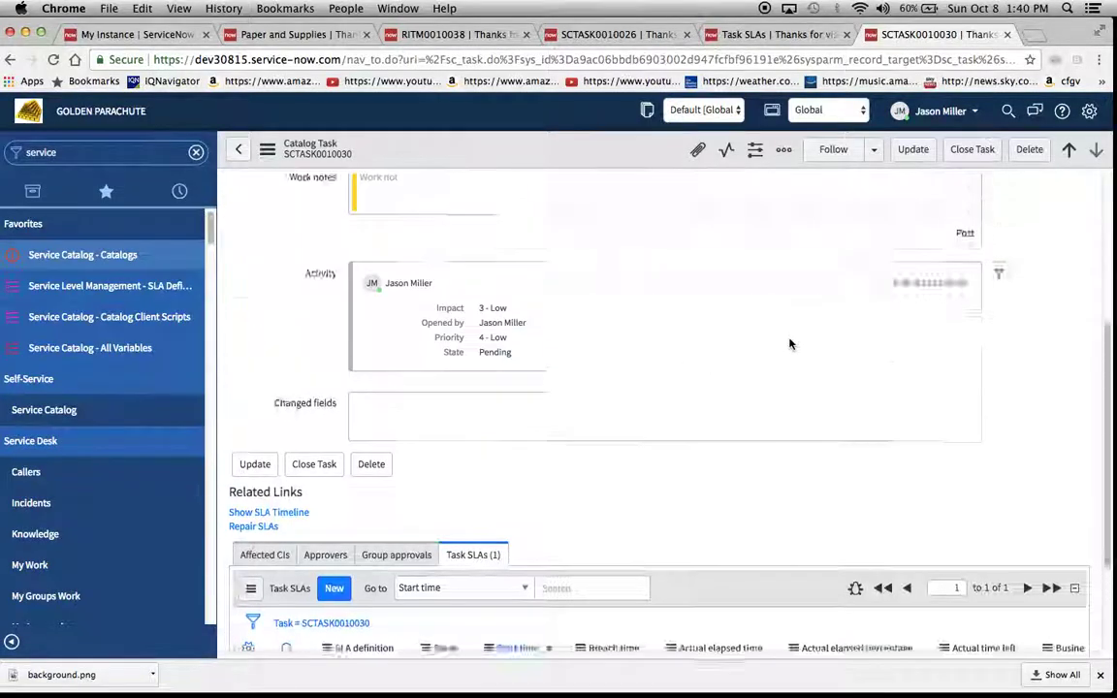
scroll(789, 343, up, 5)
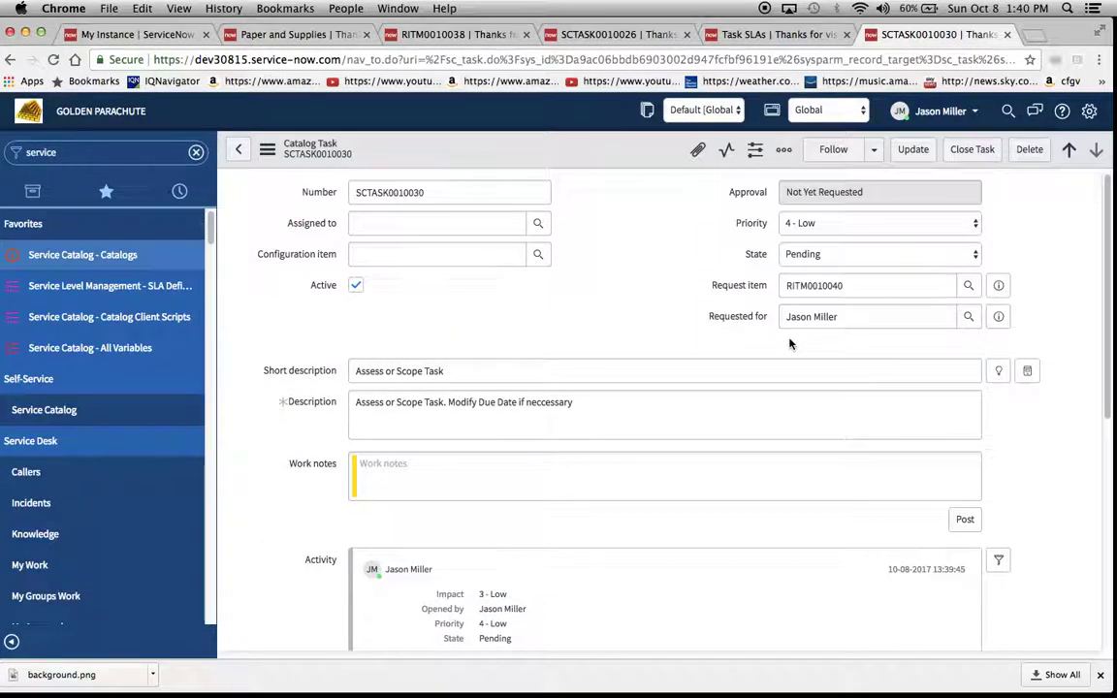
Show the Catalog Task form's configuration options, dismiss them, and view the Task SLAs related list again
right_click(625, 152)
mouse_move(679, 259)
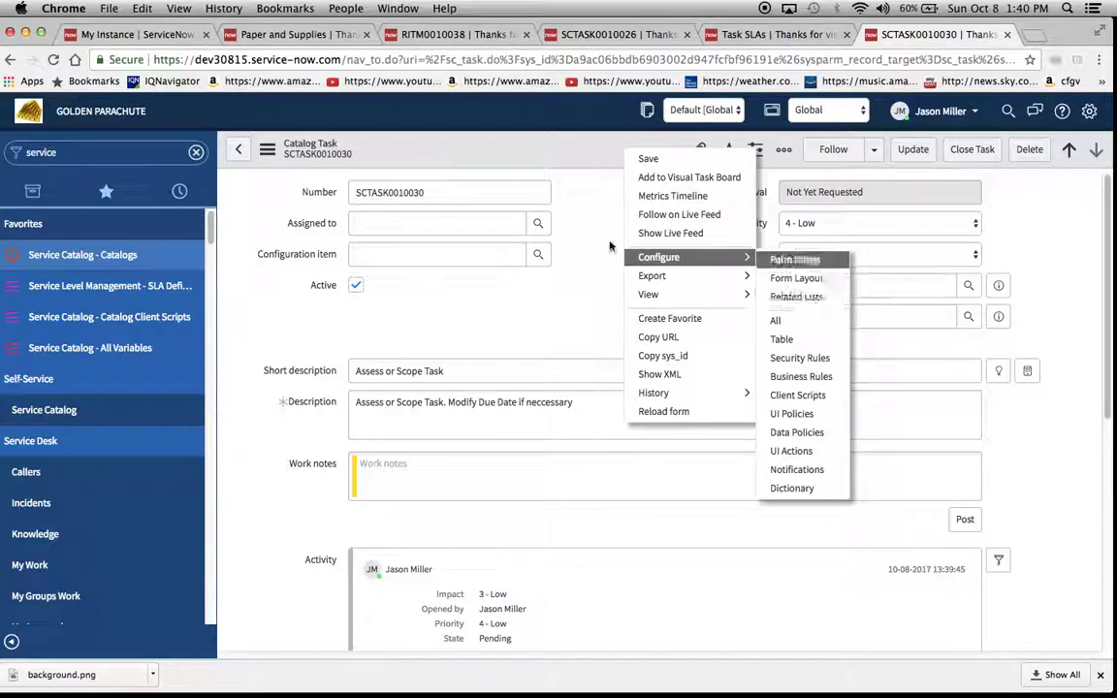
click(572, 222)
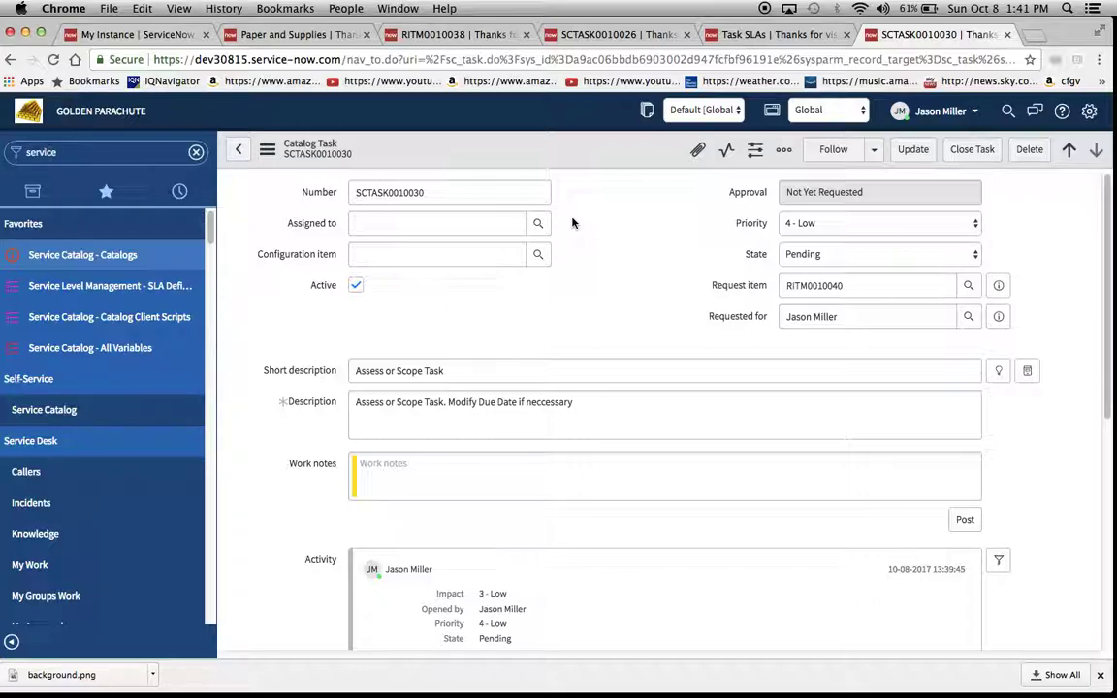
scroll(616, 449, down, 10)
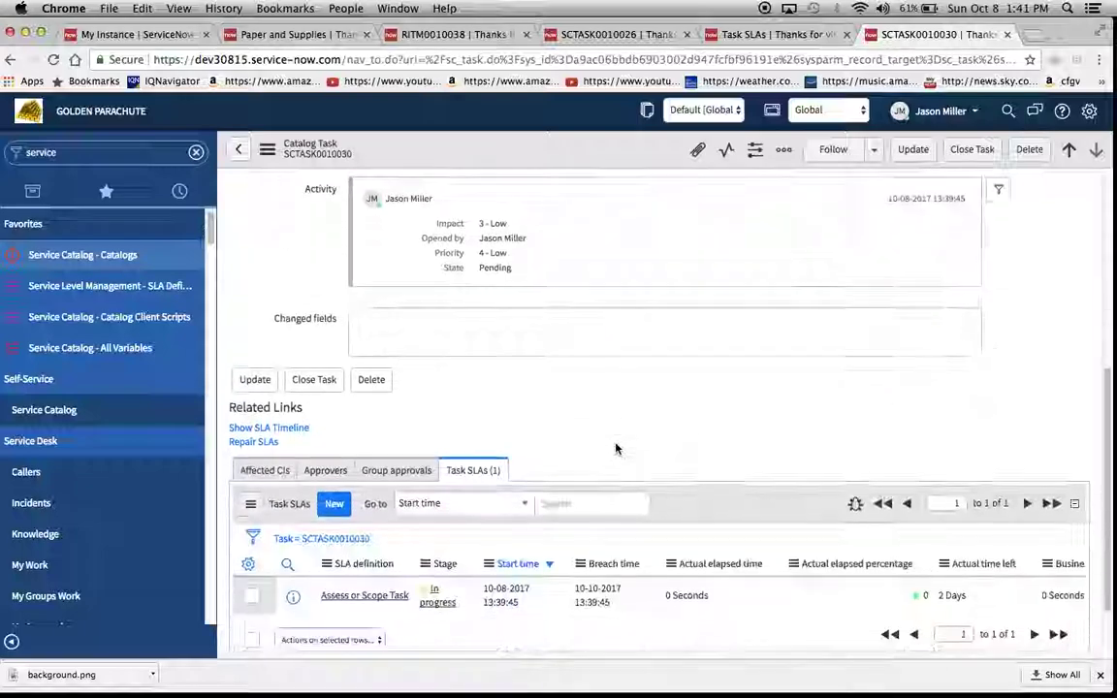